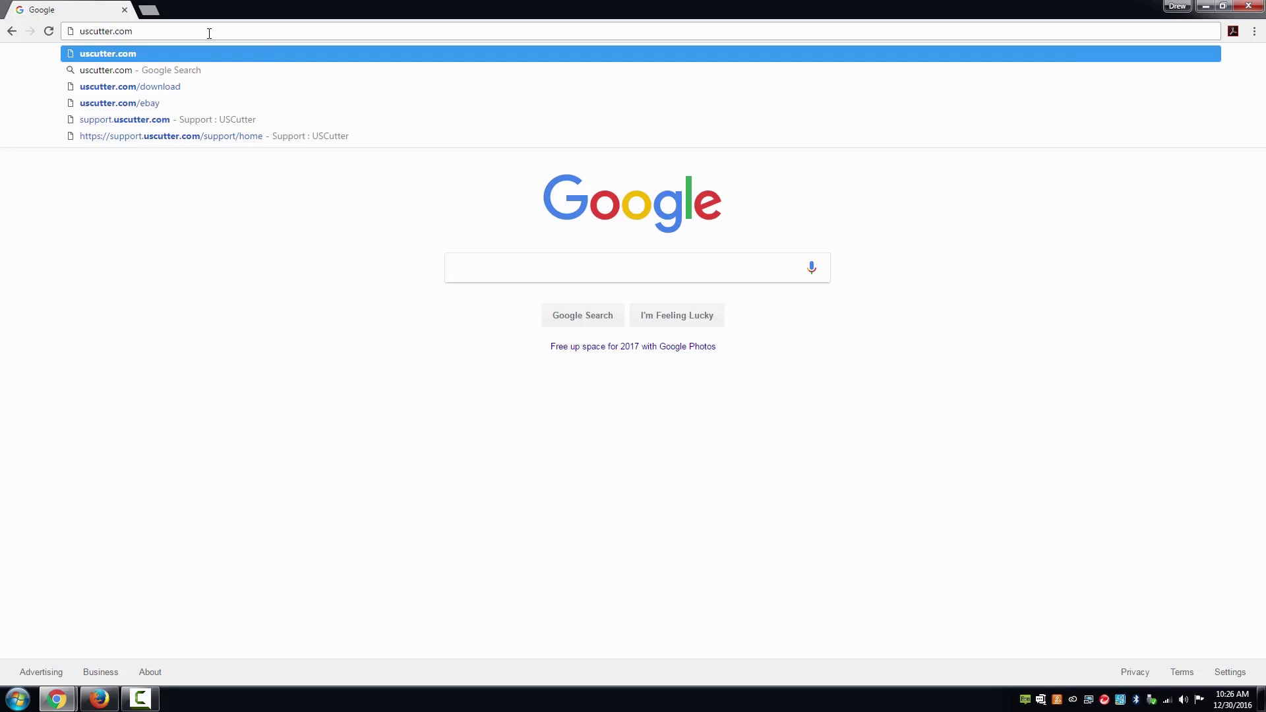
- On uscutter.com/download, submit the product serial and download the VinylMaster Cut Program installer
{"action": "type", "text": "/download"}
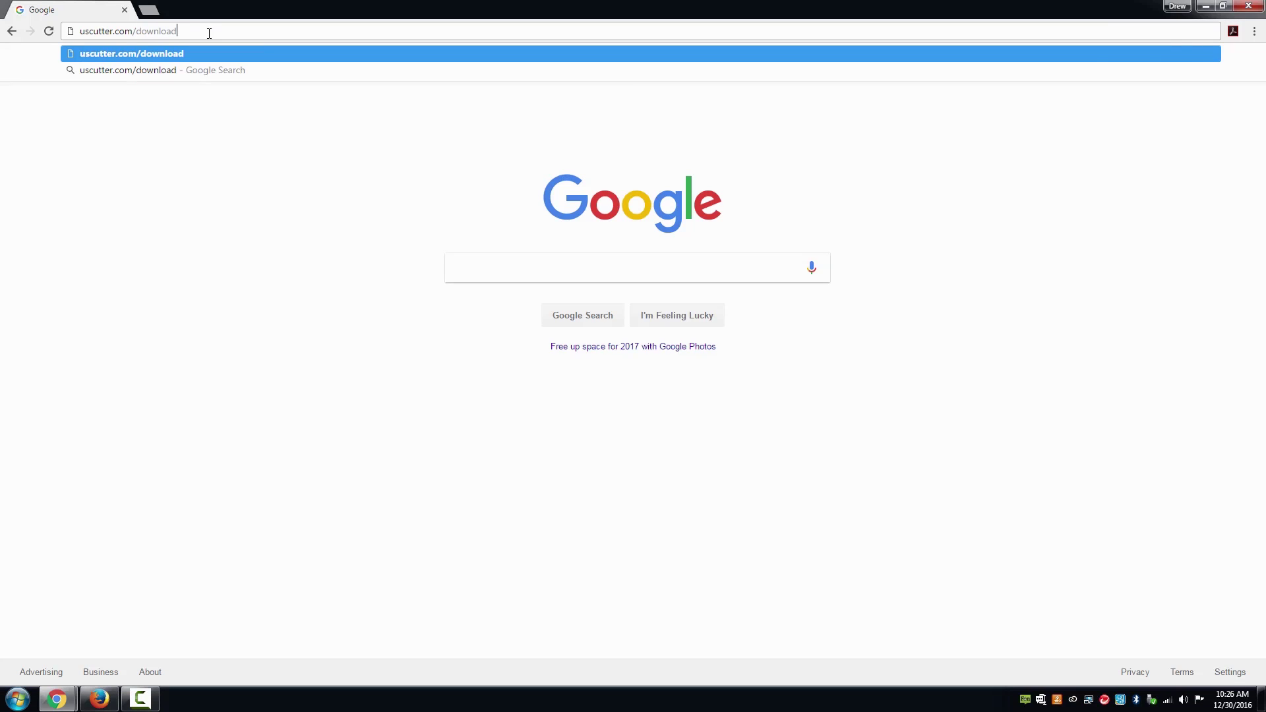
{"action": "key", "text": "Return"}
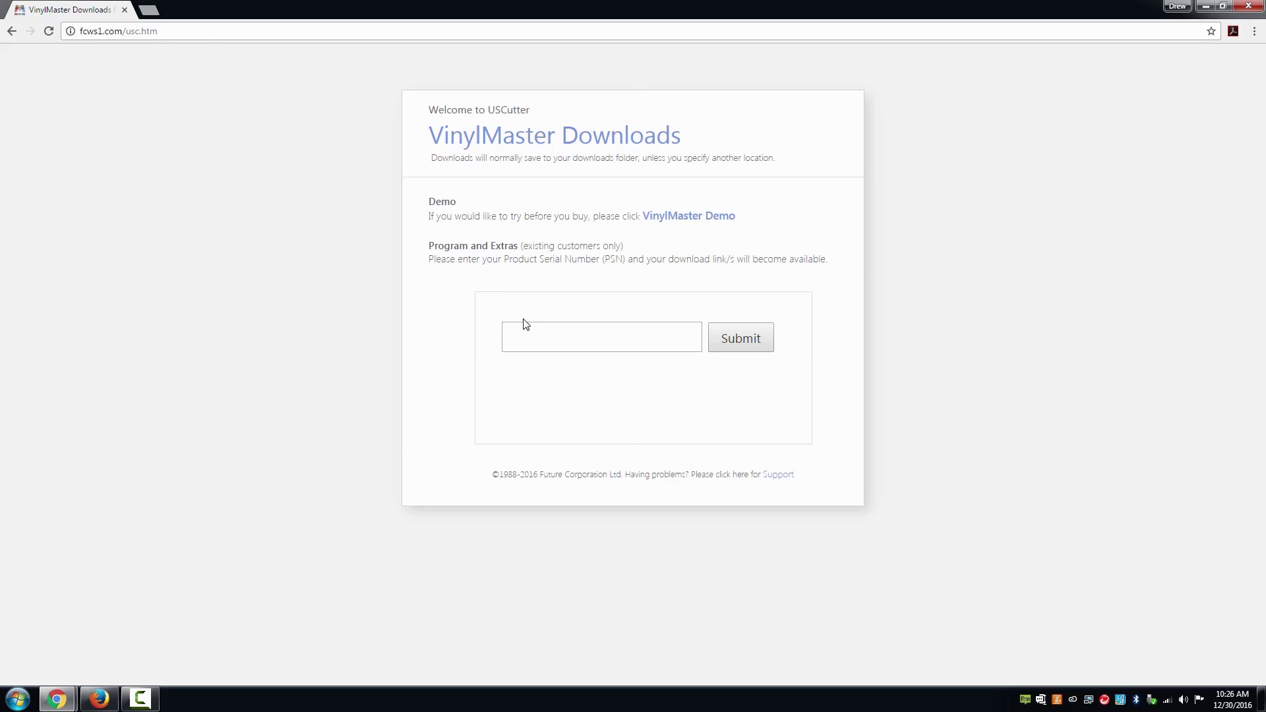
{"action": "left_click", "coordinate": [529, 334]}
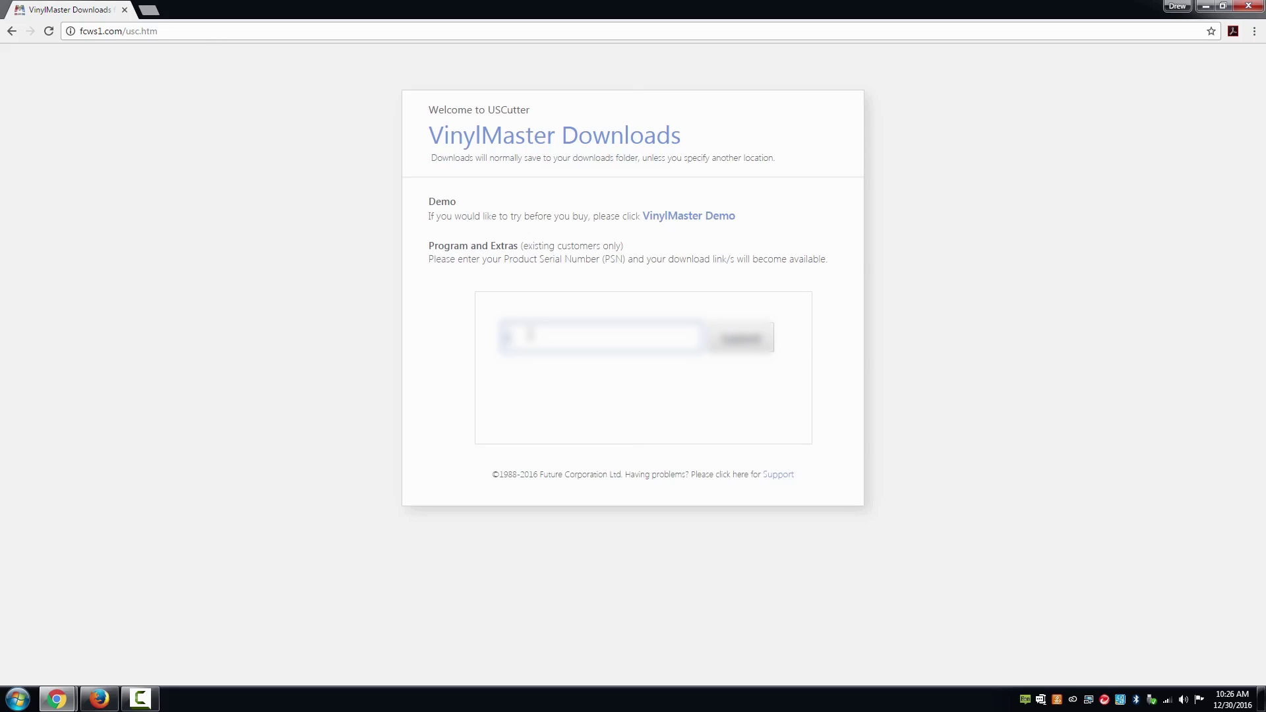
{"action": "type", "text": "xxxxxxxxxxxx"}
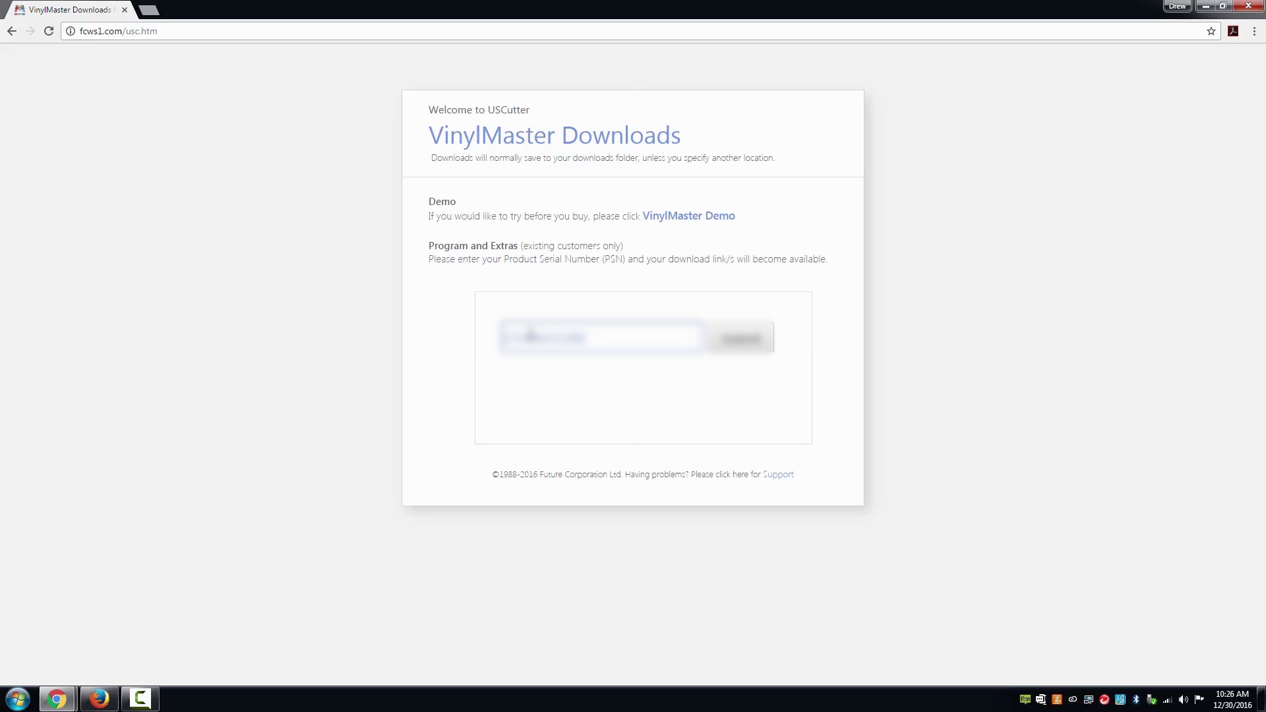
{"action": "type", "text": "xxxxxxxx"}
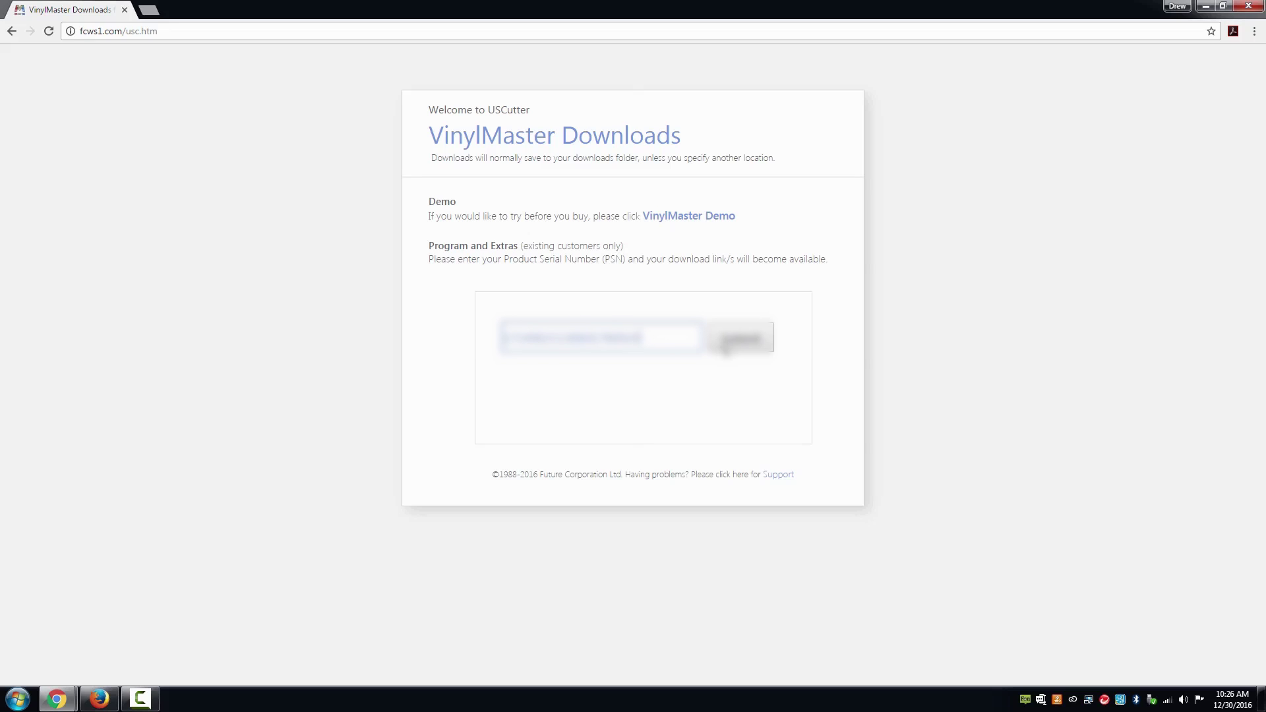
{"action": "left_click", "coordinate": [732, 346]}
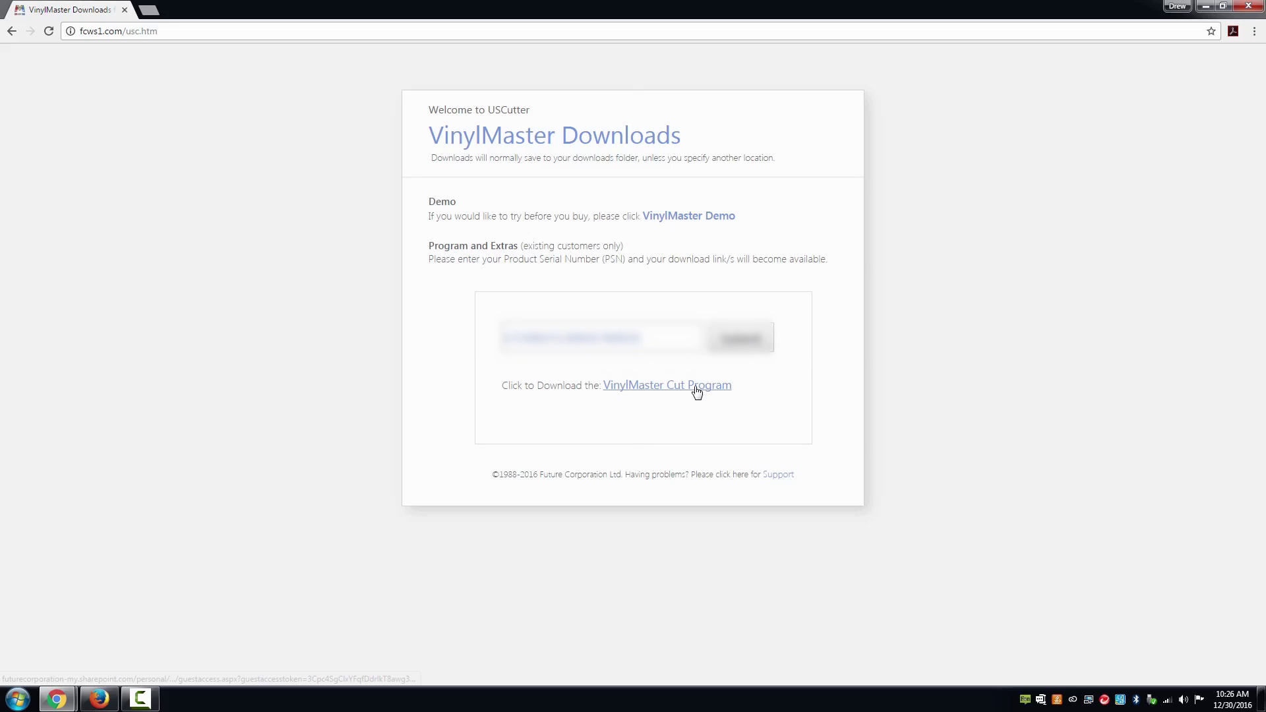
{"action": "left_click", "coordinate": [692, 387]}
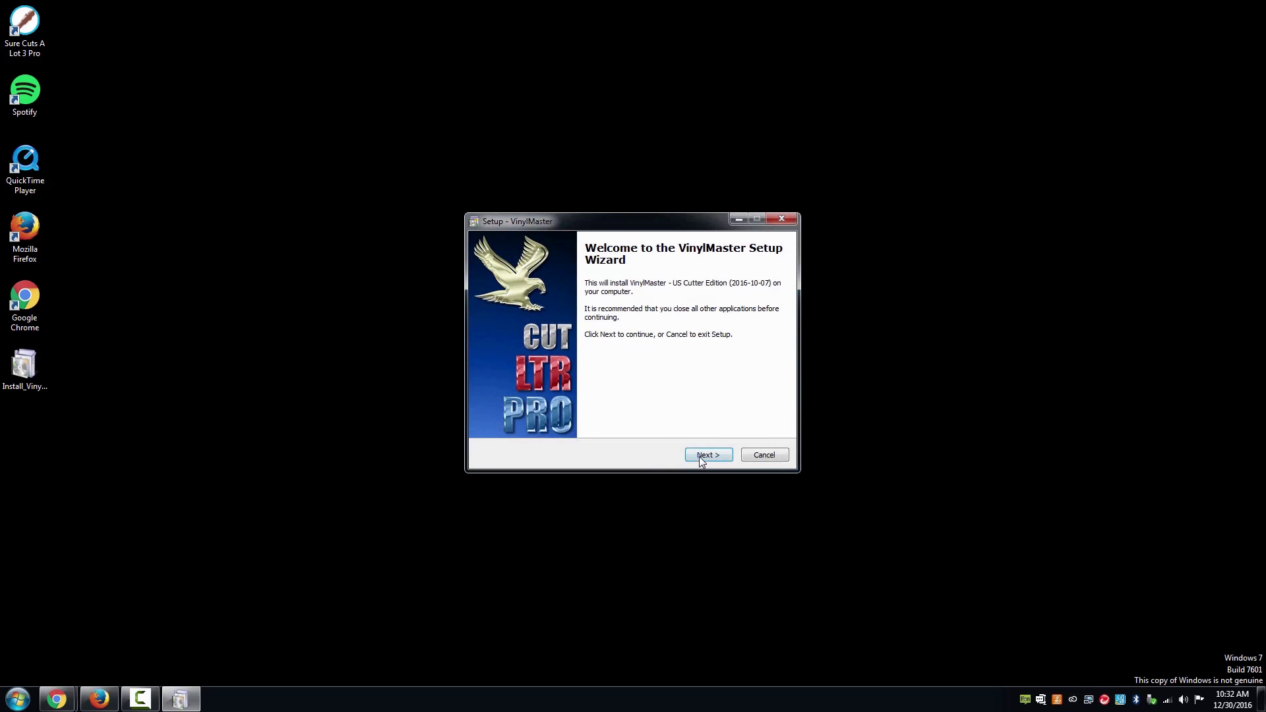
- Accept the software and GPL Ghostscript licenses, enter the serial number, and keep the default install location
{"action": "left_click", "coordinate": [701, 456]}
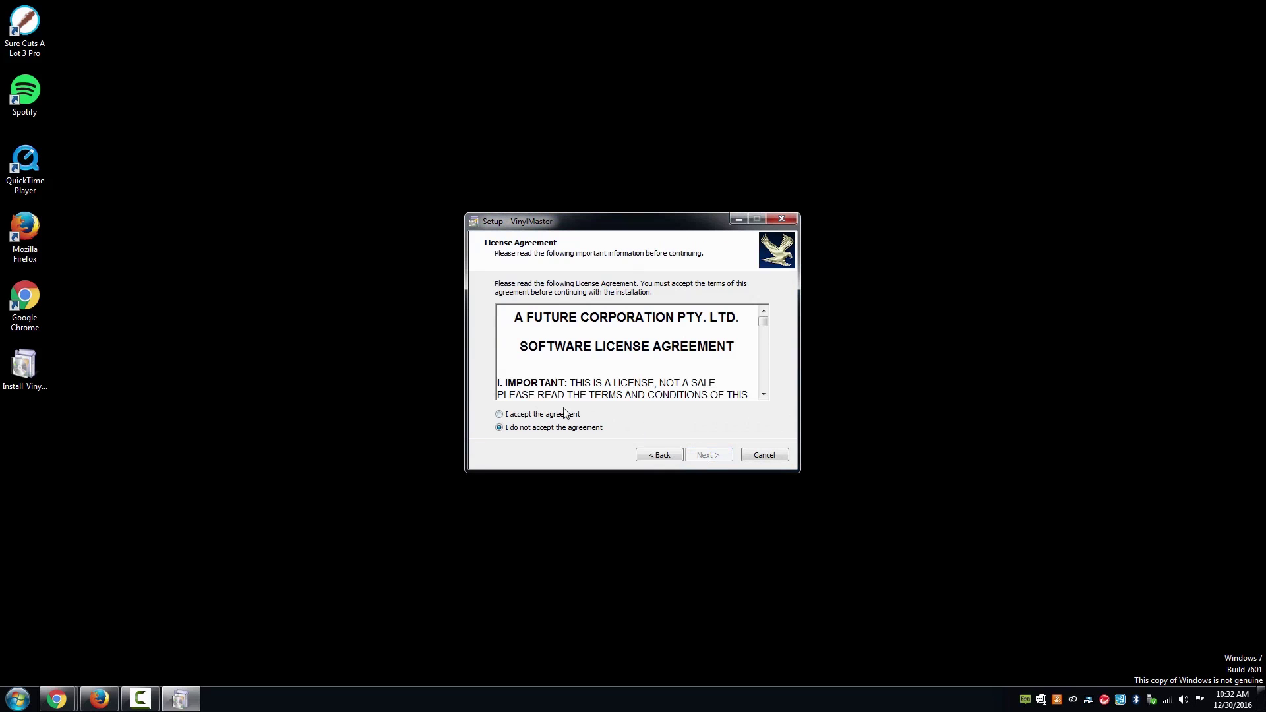
{"action": "left_click", "coordinate": [547, 414]}
{"action": "left_click", "coordinate": [709, 463]}
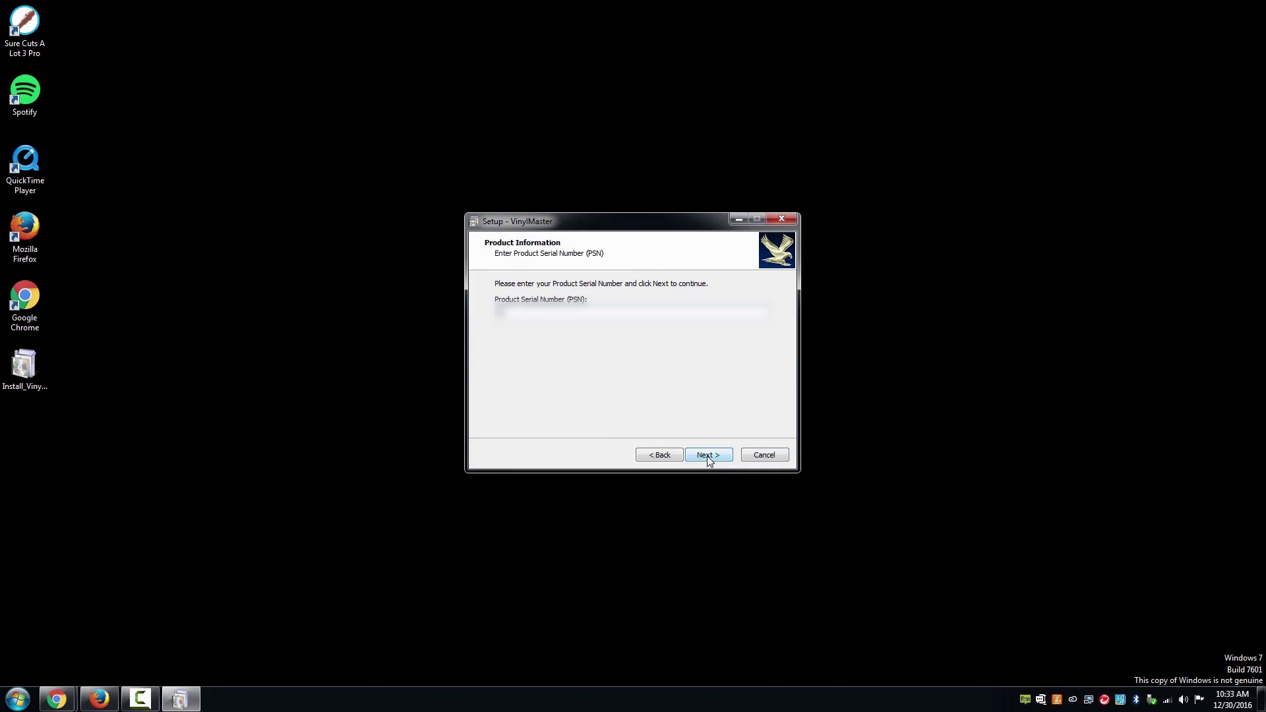
{"action": "type", "text": "123456789012345678"}
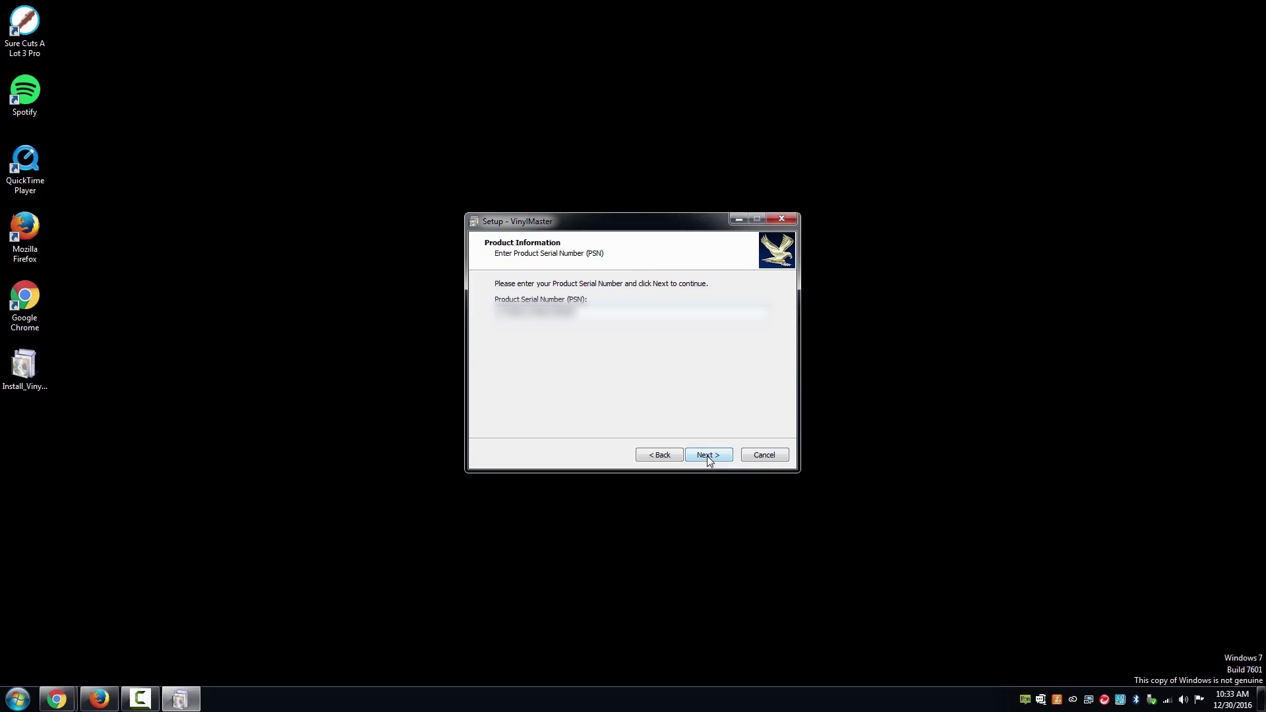
{"action": "left_click", "coordinate": [708, 455]}
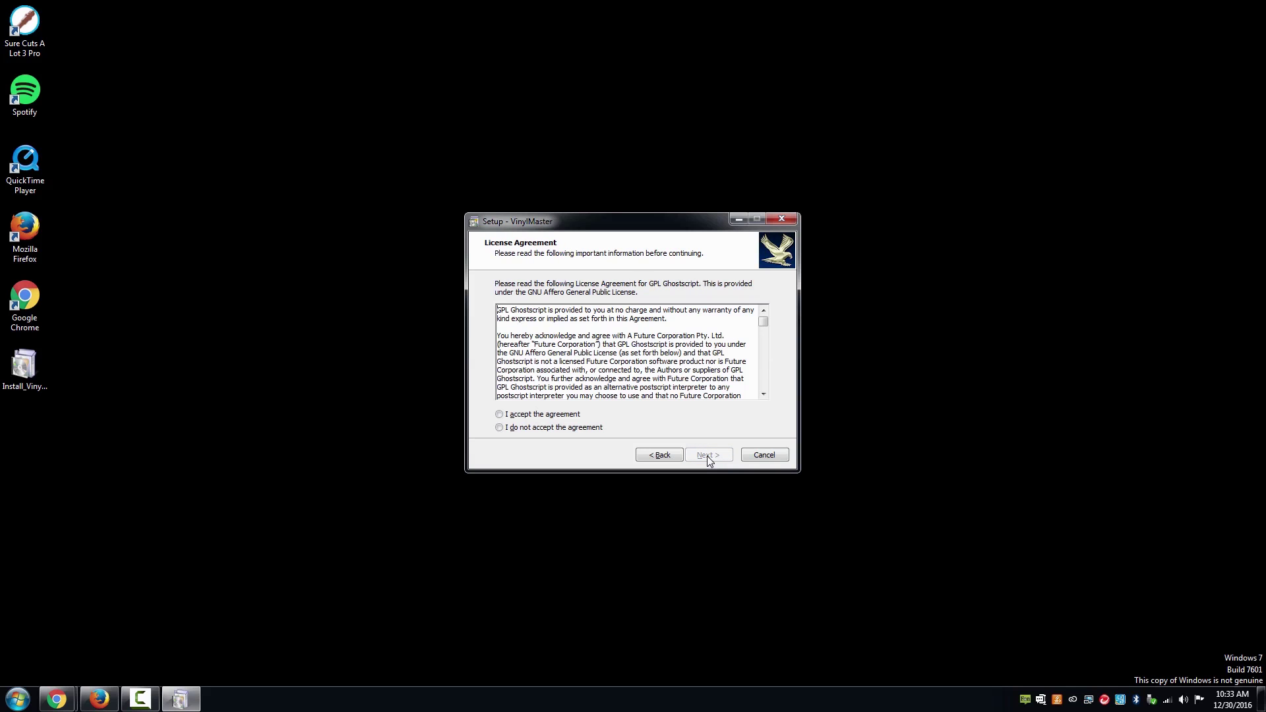
{"action": "left_click", "coordinate": [560, 414]}
{"action": "left_click", "coordinate": [704, 454]}
{"action": "left_click", "coordinate": [714, 455]}
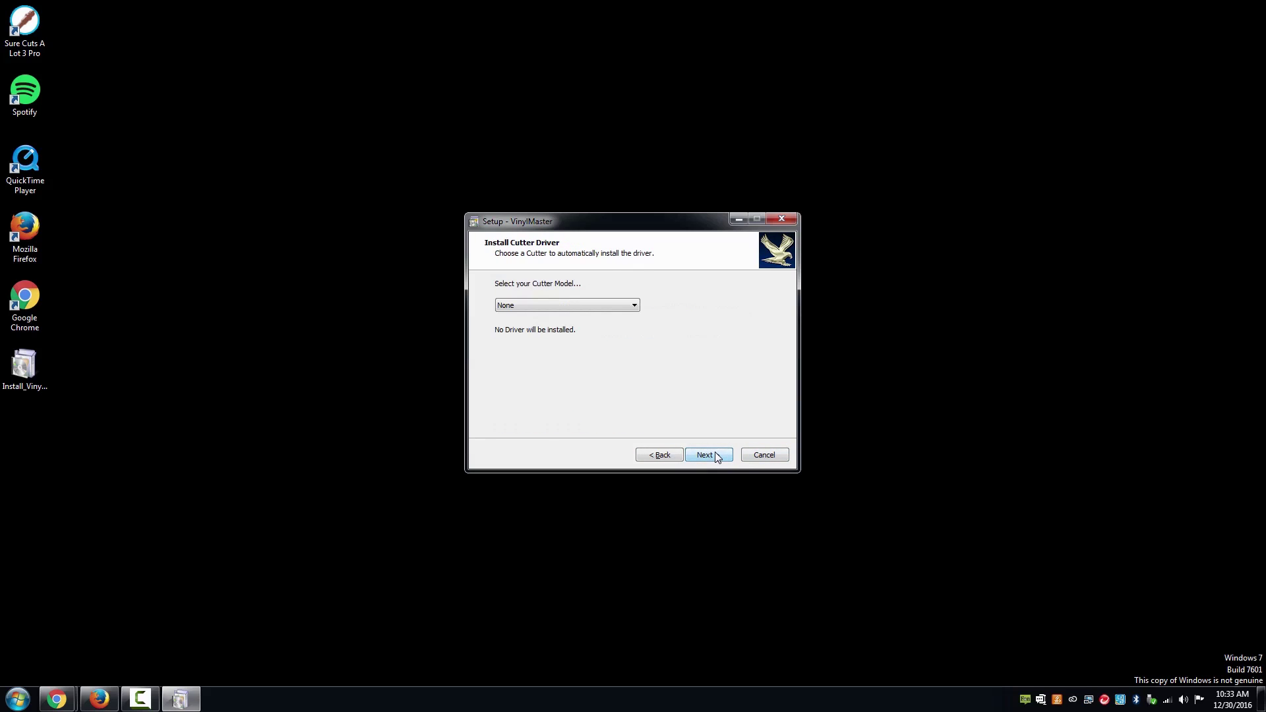
- Choose the USCutter MH-721 driver with inch units, install, and finish setup to launch VinylMaster
{"action": "left_click", "coordinate": [620, 309]}
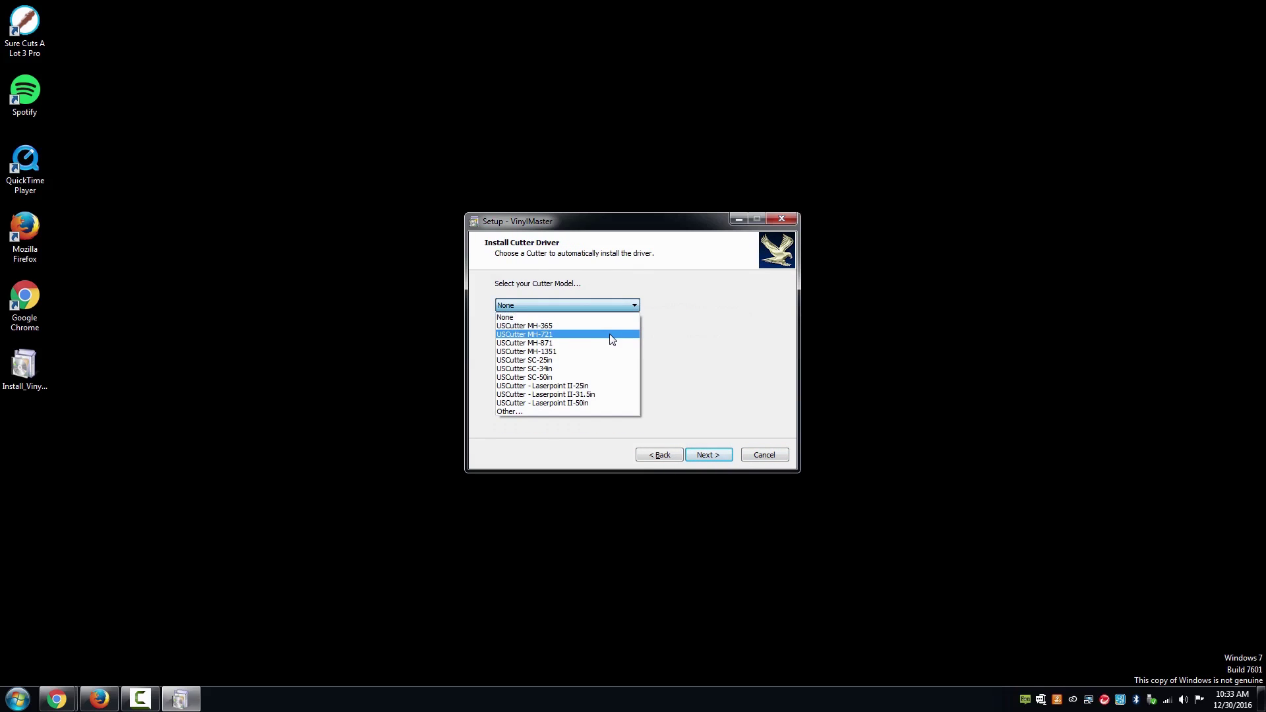
{"action": "left_click", "coordinate": [608, 336]}
{"action": "left_click", "coordinate": [710, 455]}
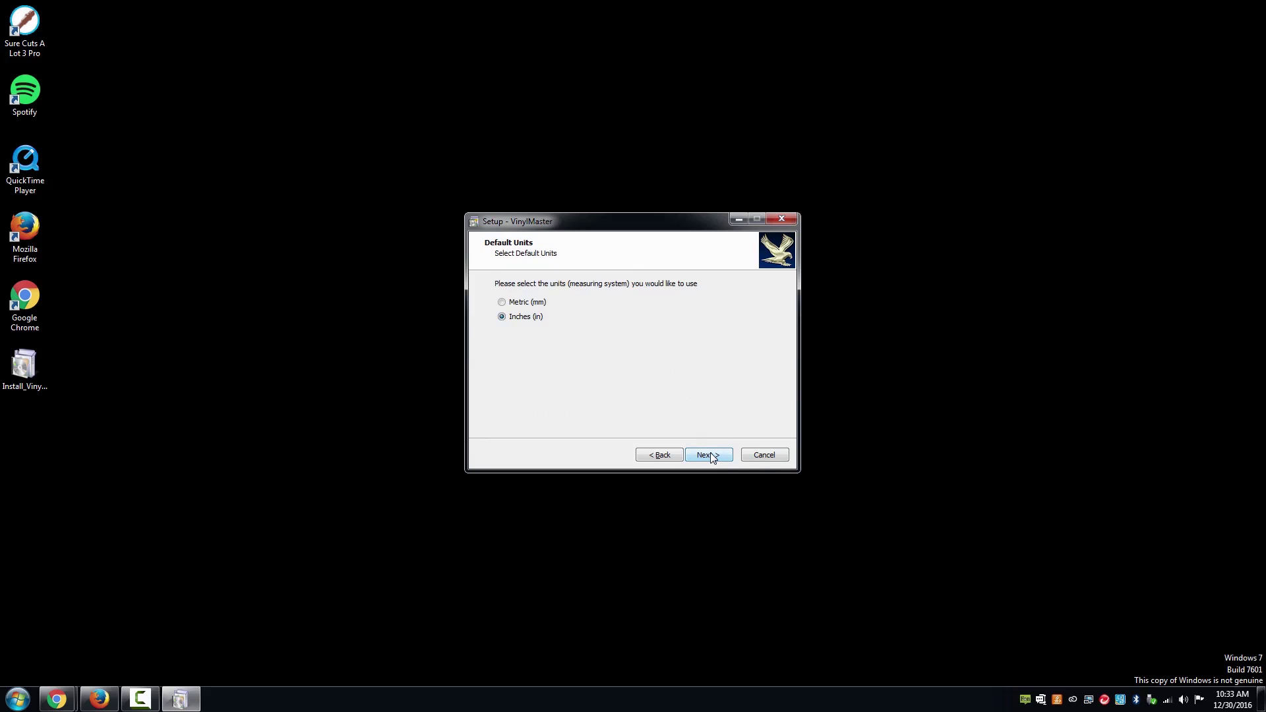
{"action": "left_click", "coordinate": [710, 455]}
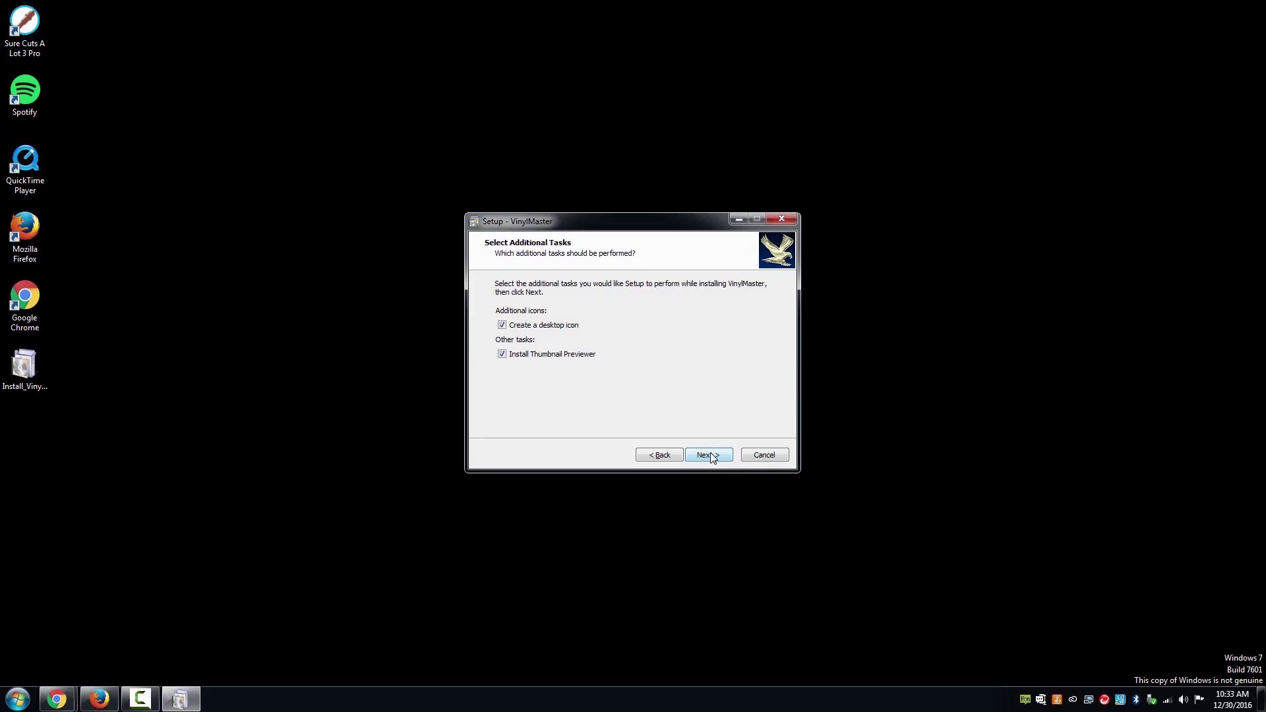
{"action": "left_click", "coordinate": [710, 455]}
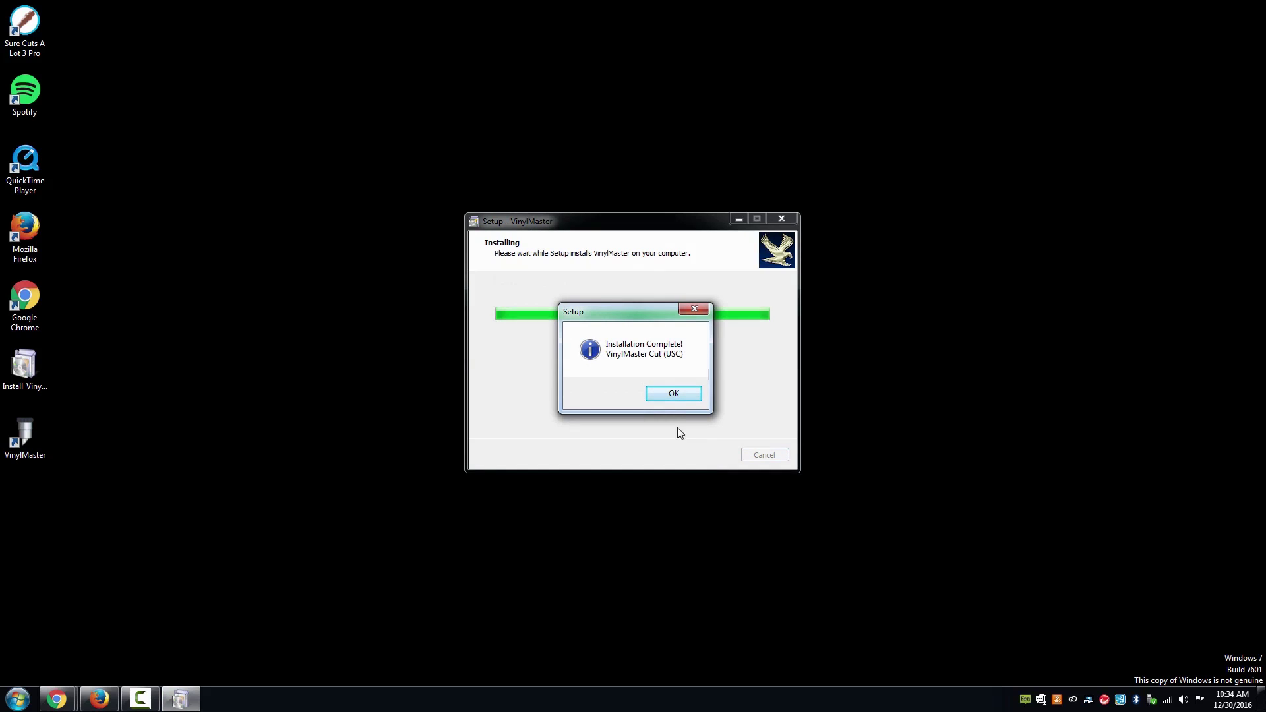
{"action": "left_click", "coordinate": [673, 393]}
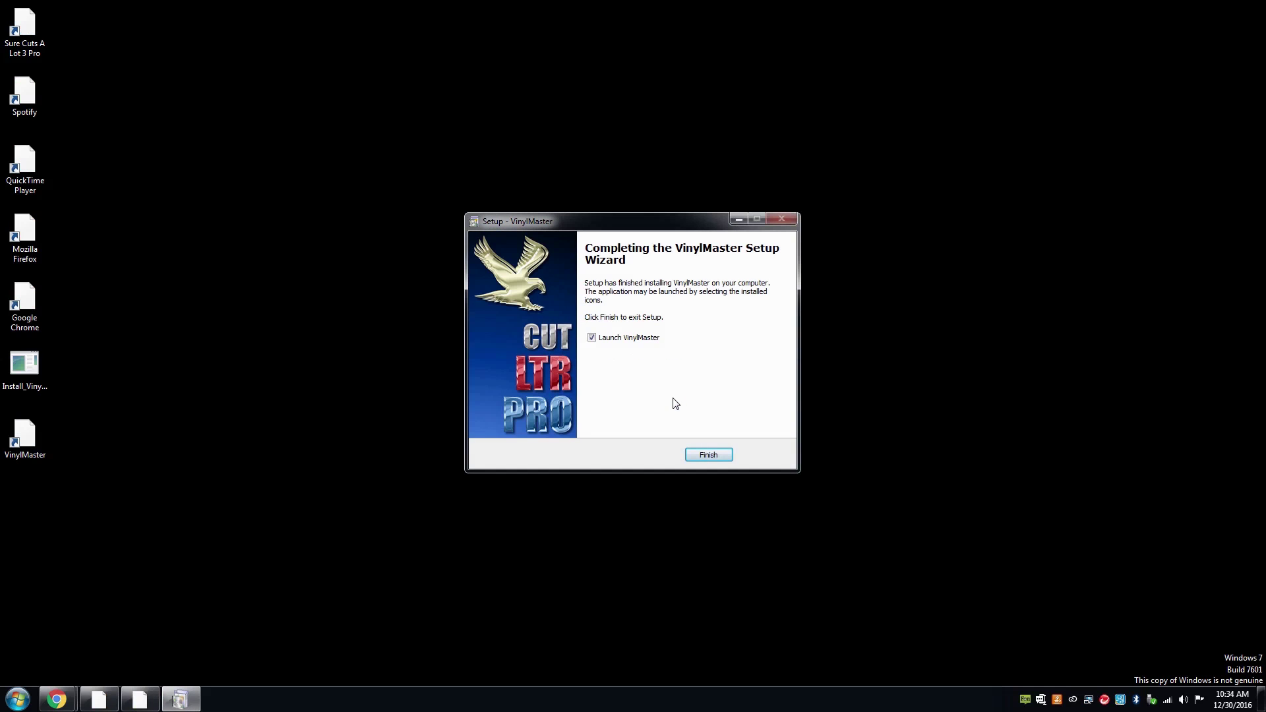
{"action": "left_click", "coordinate": [712, 456]}
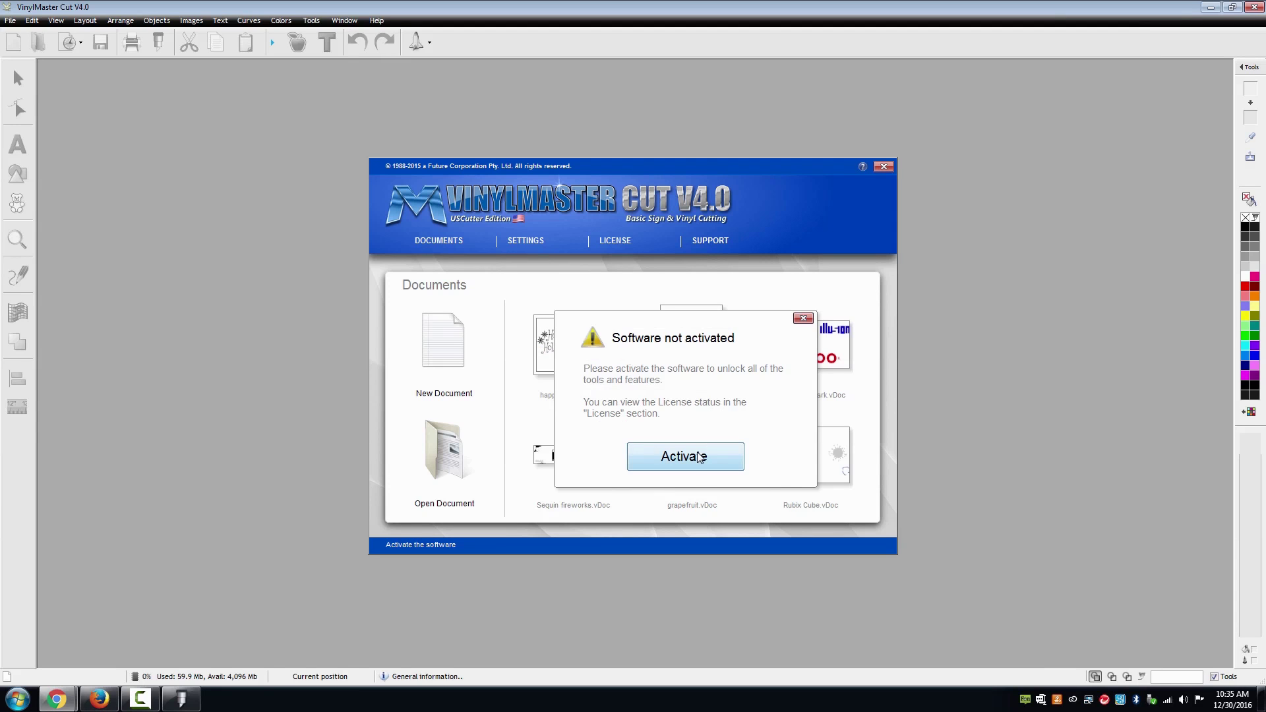
- Activate the licence online with the account e-mail, then close the Licence Manager and activation notice
{"action": "left_click", "coordinate": [698, 462]}
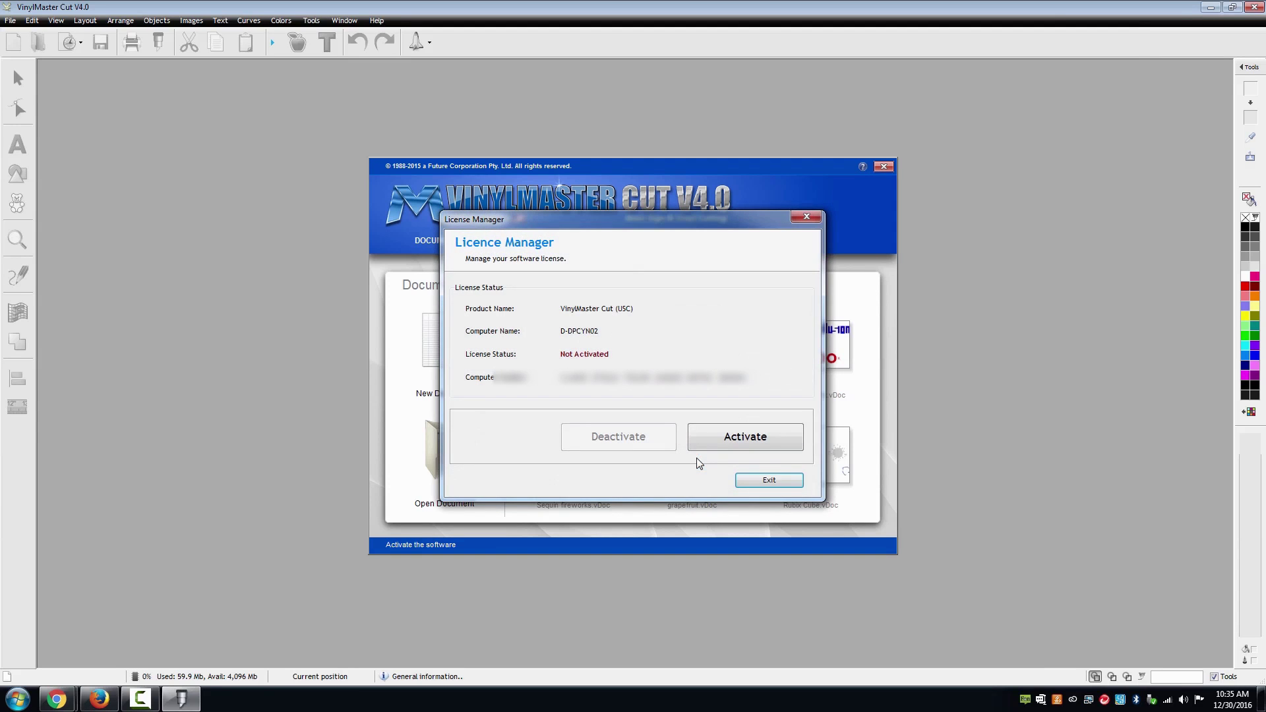
{"action": "left_click", "coordinate": [719, 445]}
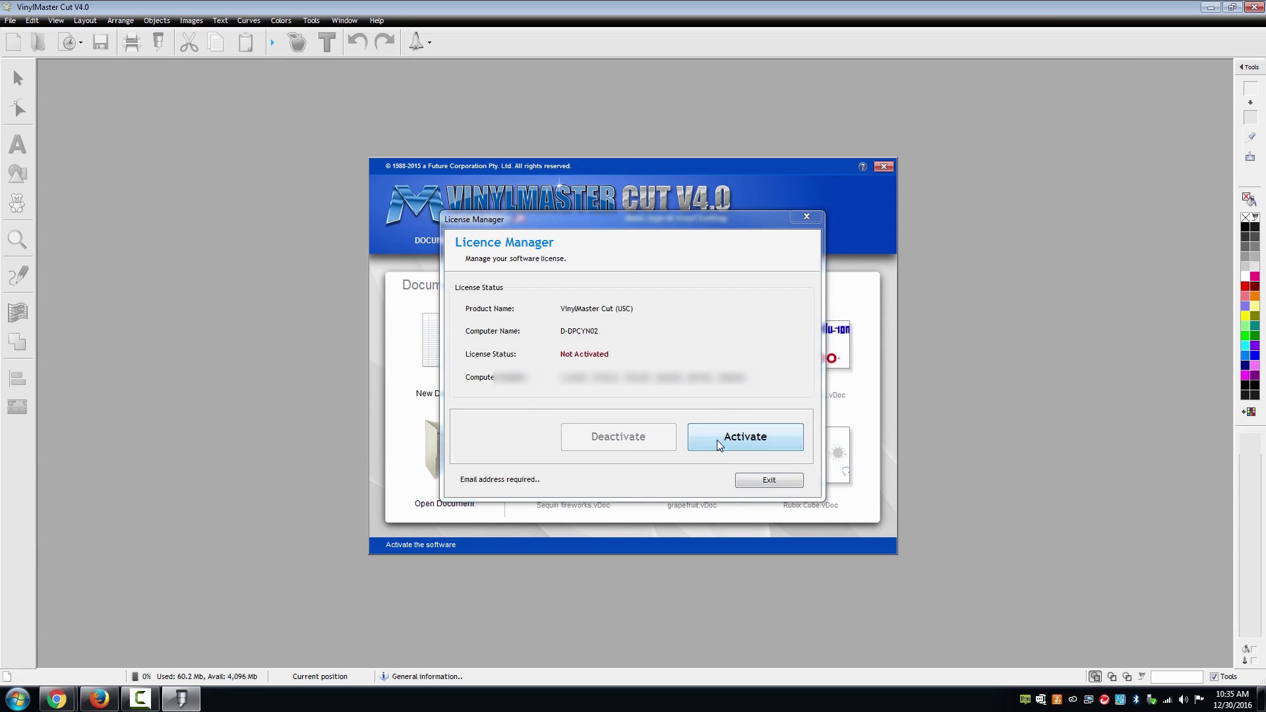
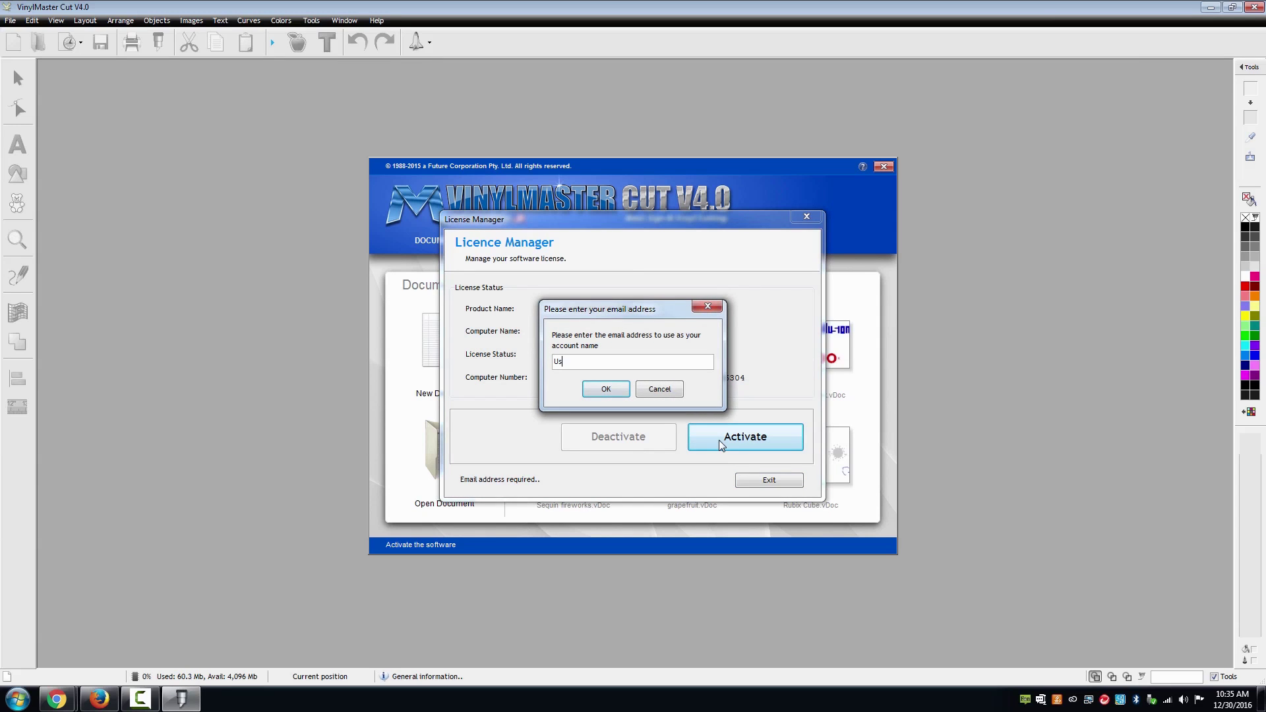
{"action": "key", "text": "Return"}
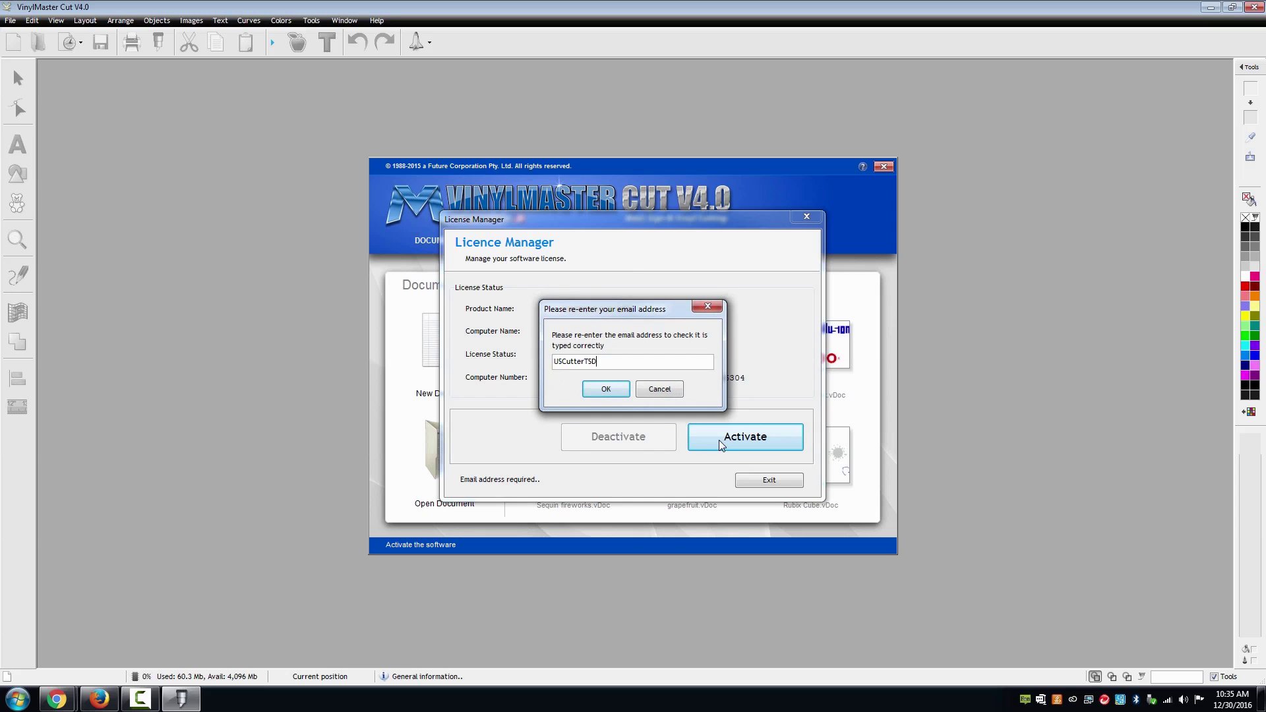
{"action": "key", "text": "Return"}
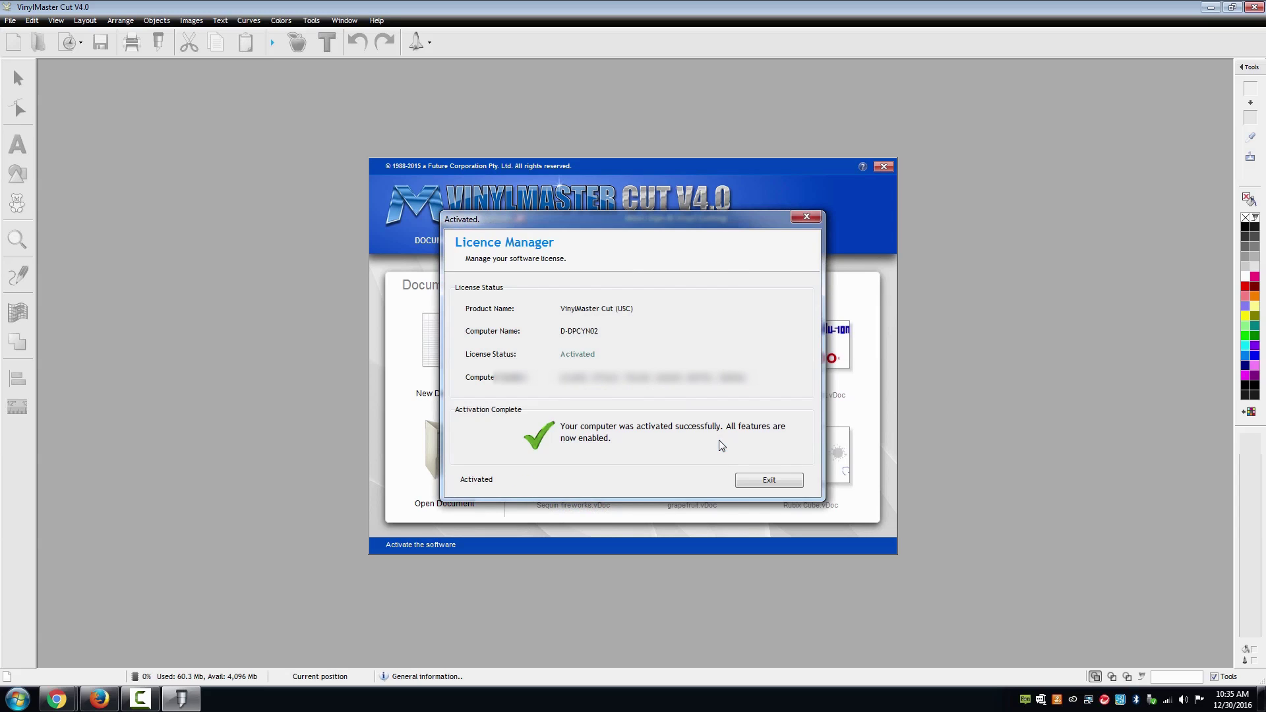
{"action": "left_click", "coordinate": [758, 483]}
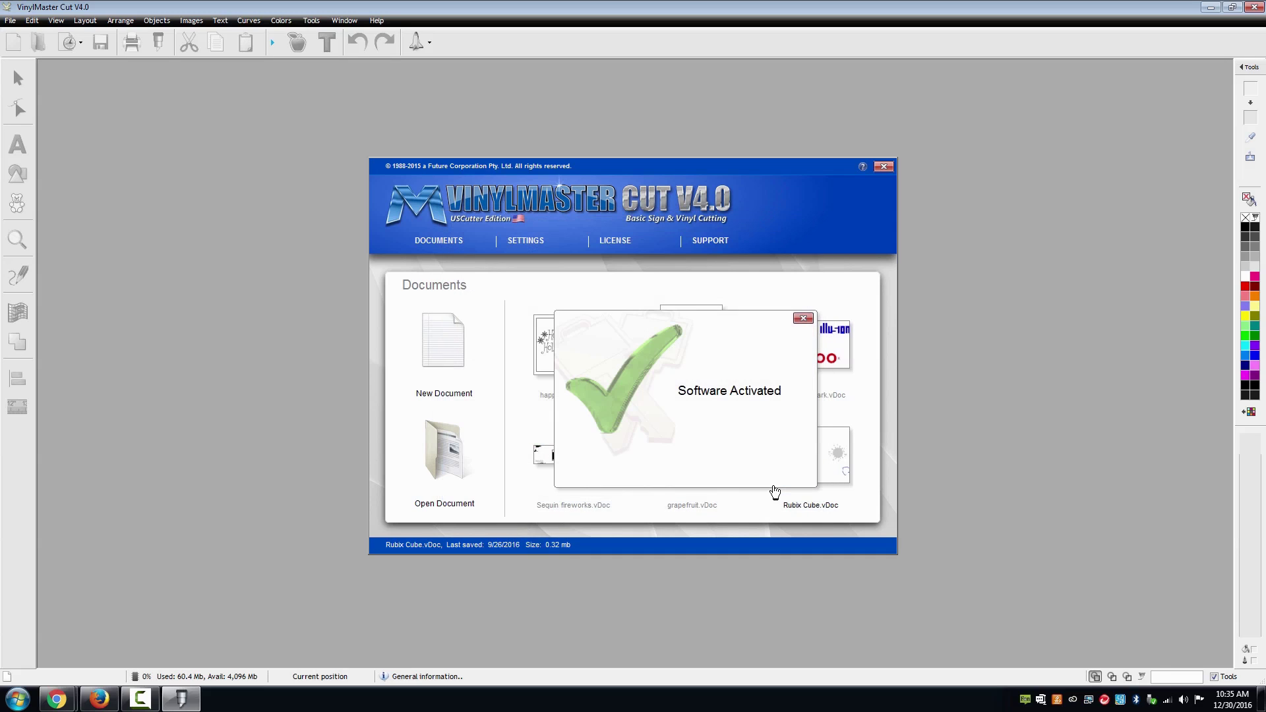
{"action": "left_click", "coordinate": [802, 318]}
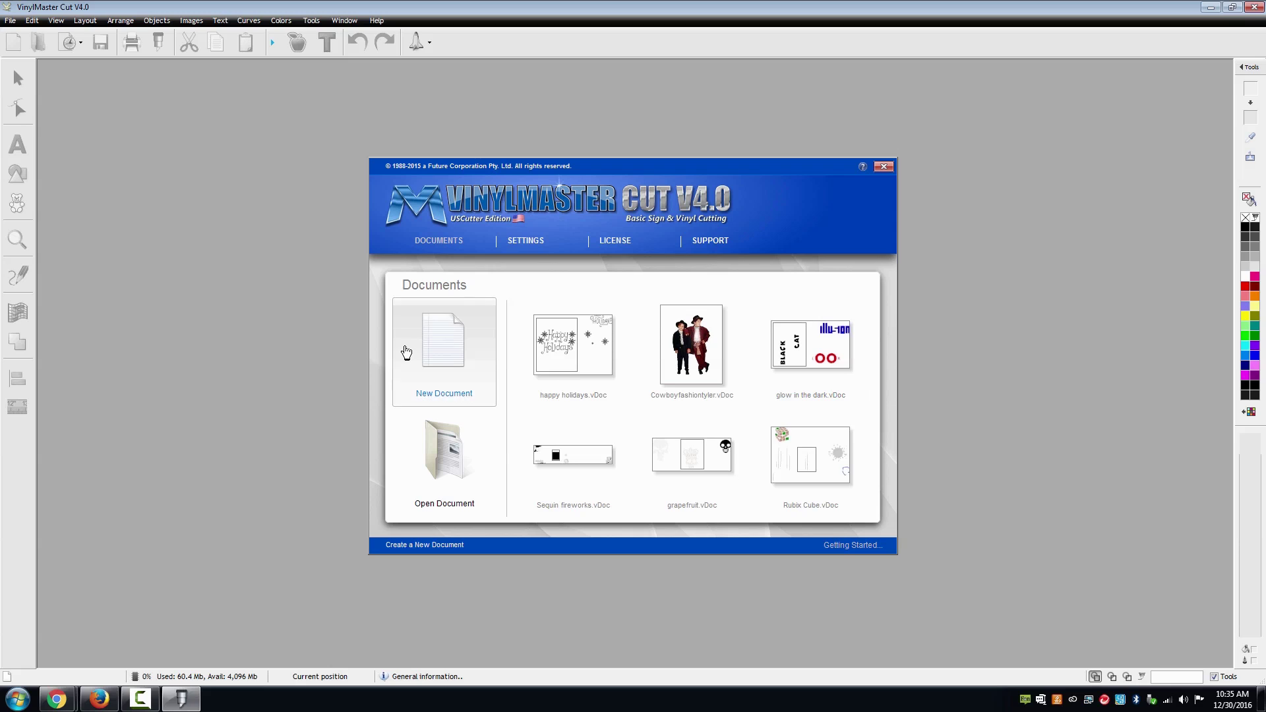
- Create a new blank document and place the text 'Test' near the top of the page
{"action": "left_click", "coordinate": [406, 353]}
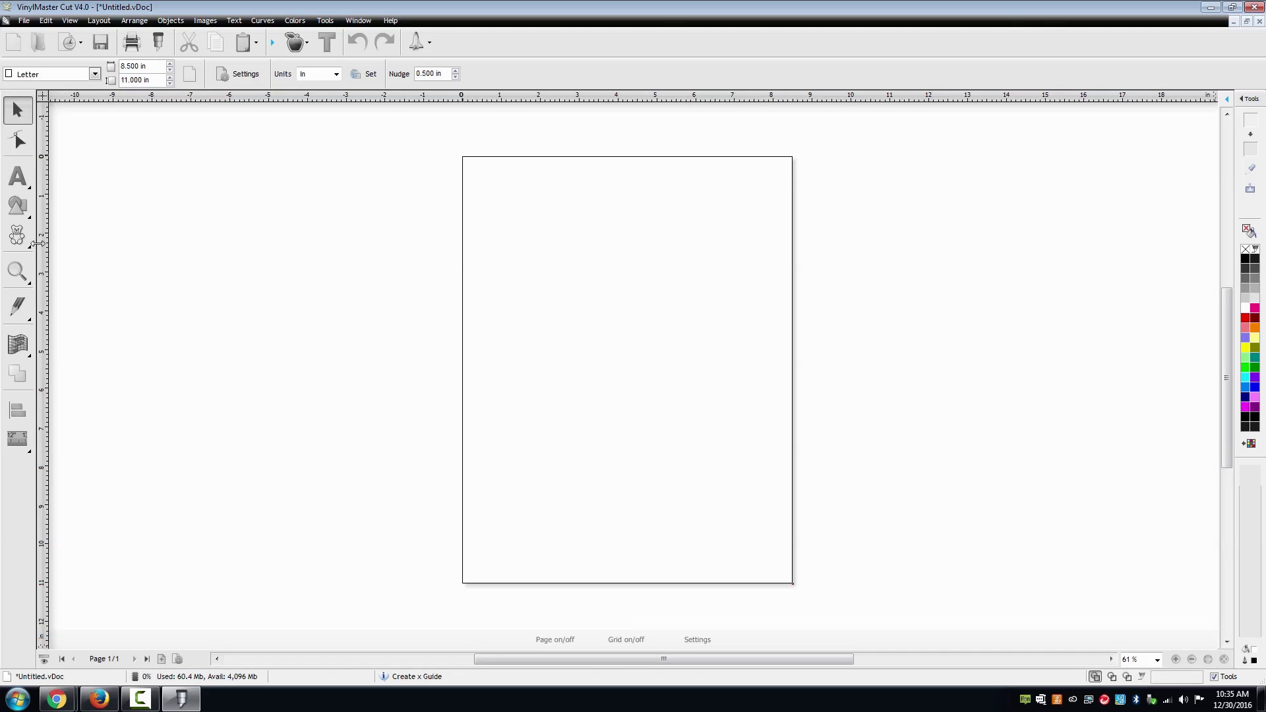
{"action": "left_click", "coordinate": [18, 176]}
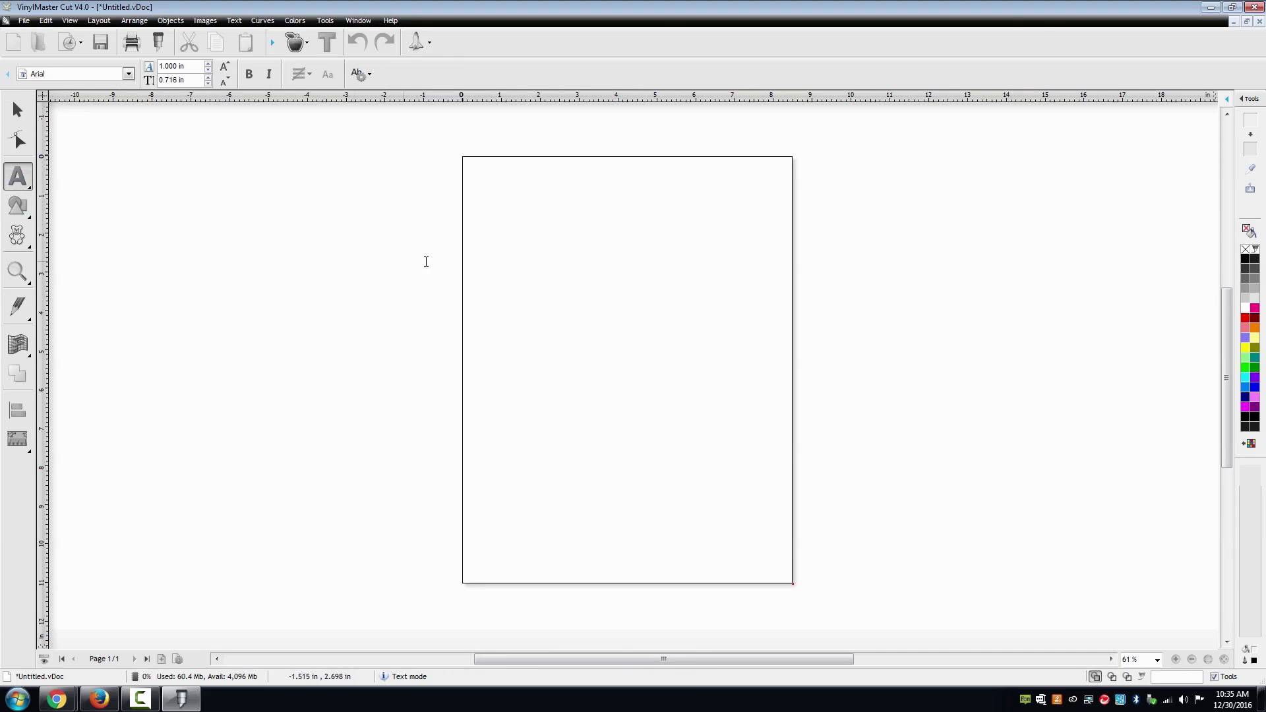
{"action": "left_click", "coordinate": [558, 258]}
{"action": "type", "text": "Test"}
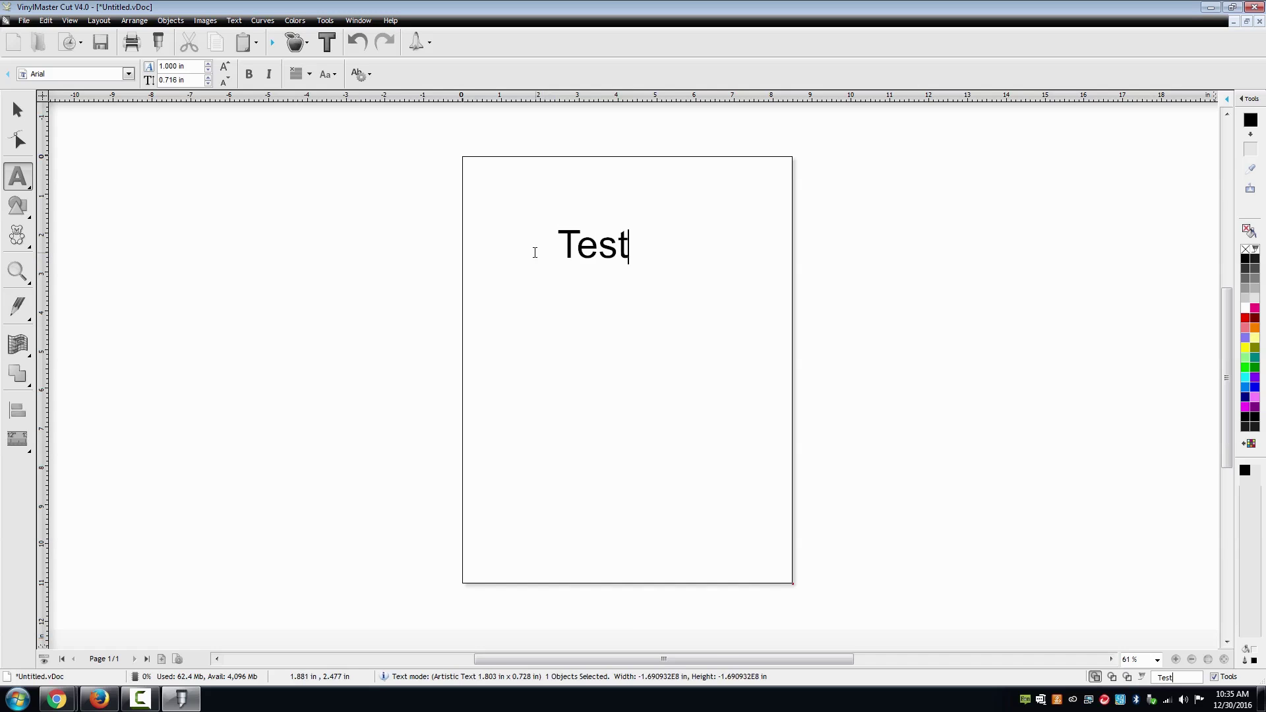
{"action": "left_click", "coordinate": [159, 47]}
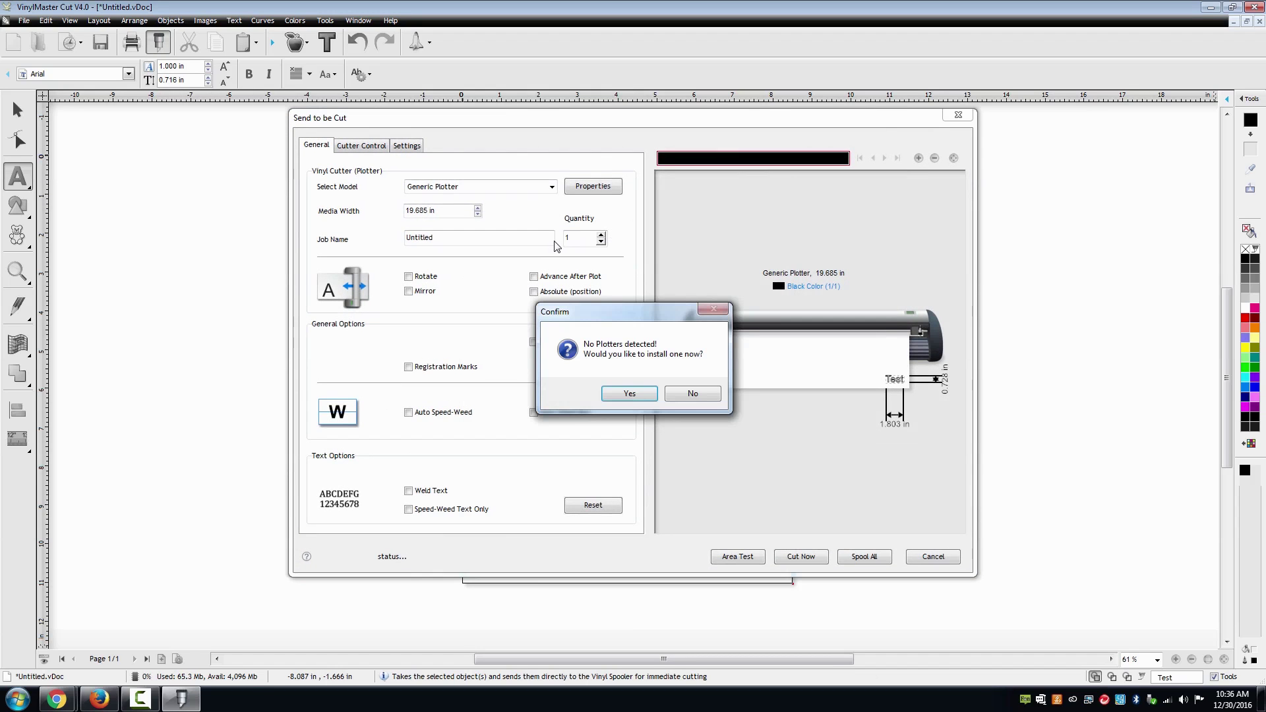
- Install a cutter driver with maker USCutter and model MH-721
{"action": "left_click", "coordinate": [628, 394]}
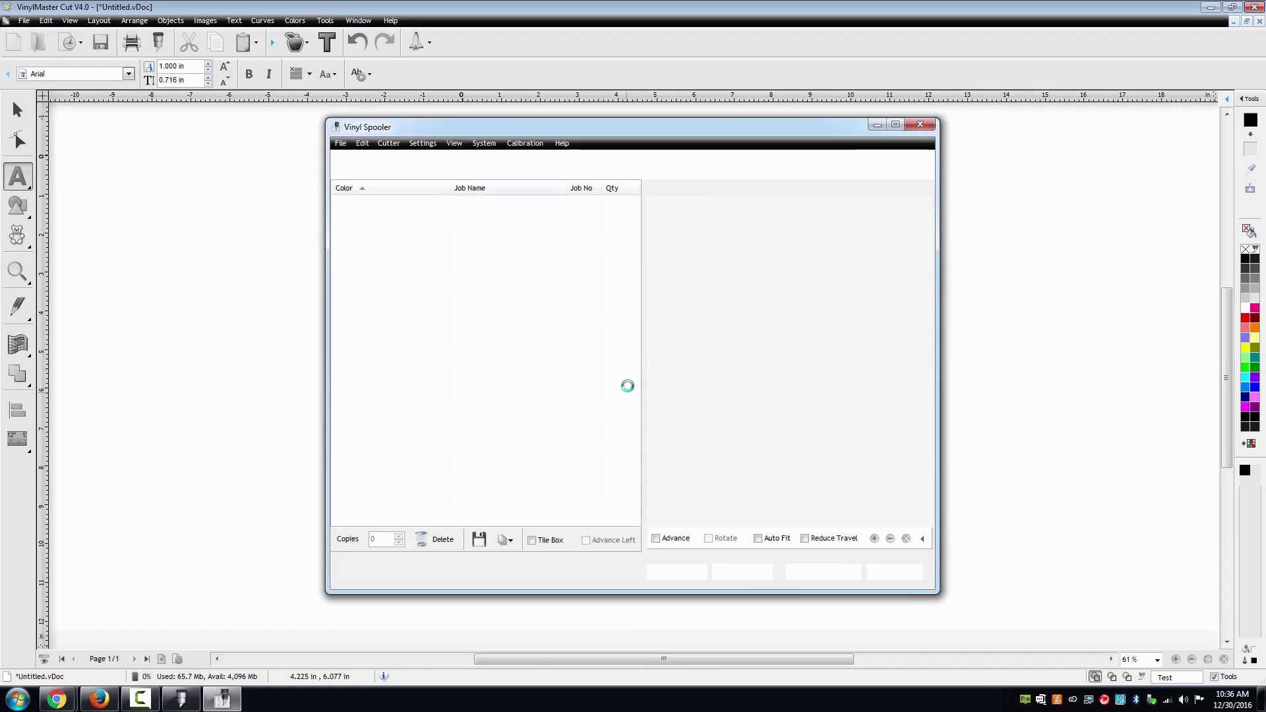
{"action": "left_click", "coordinate": [647, 307]}
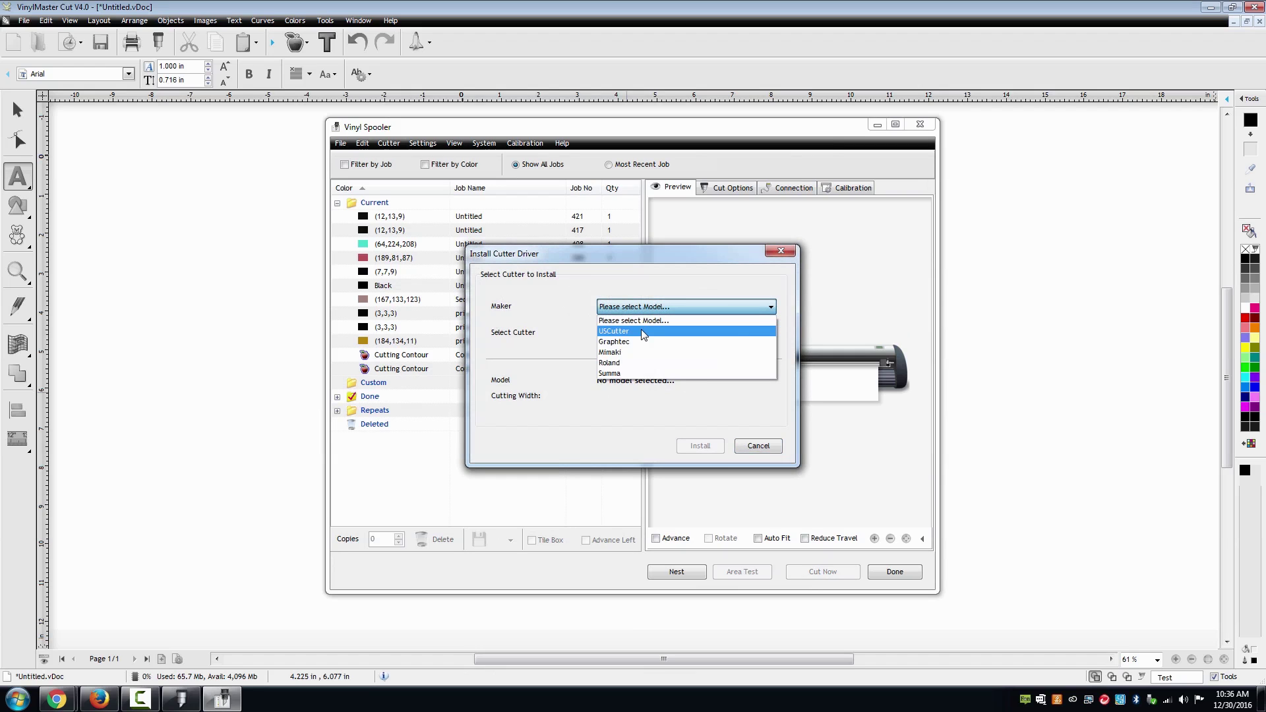
{"action": "left_click", "coordinate": [642, 334]}
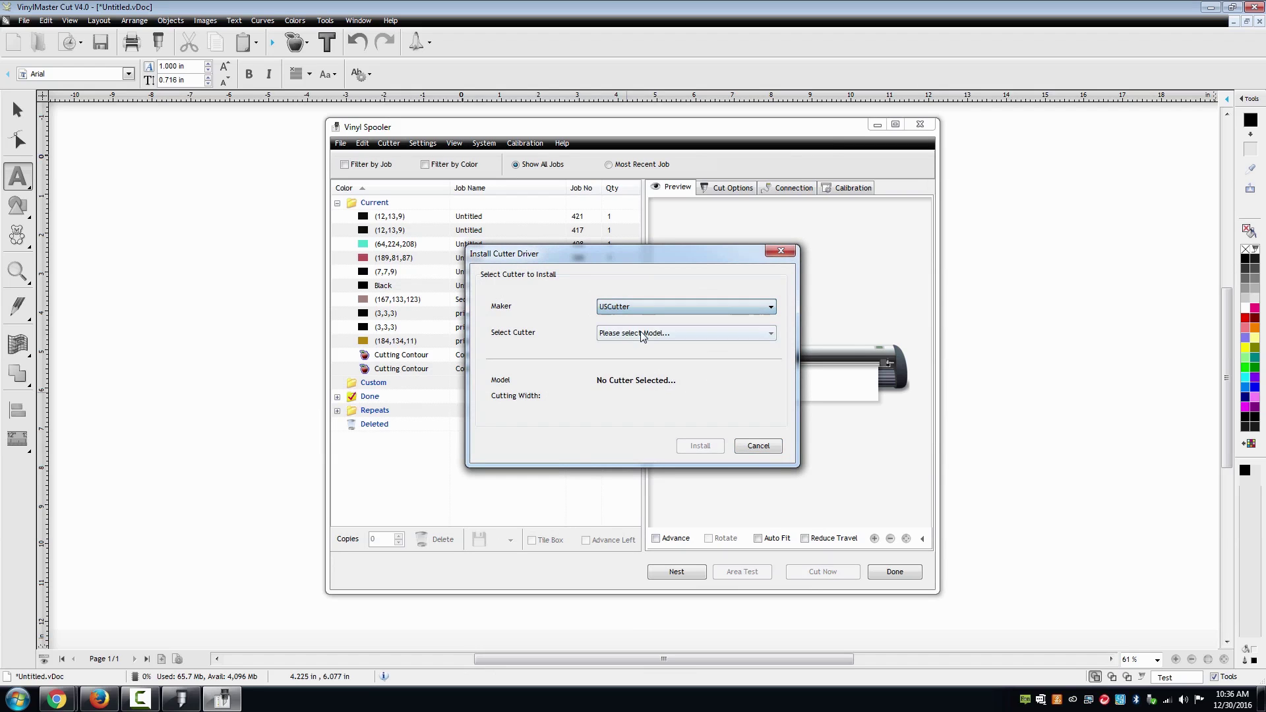
{"action": "left_click", "coordinate": [640, 332]}
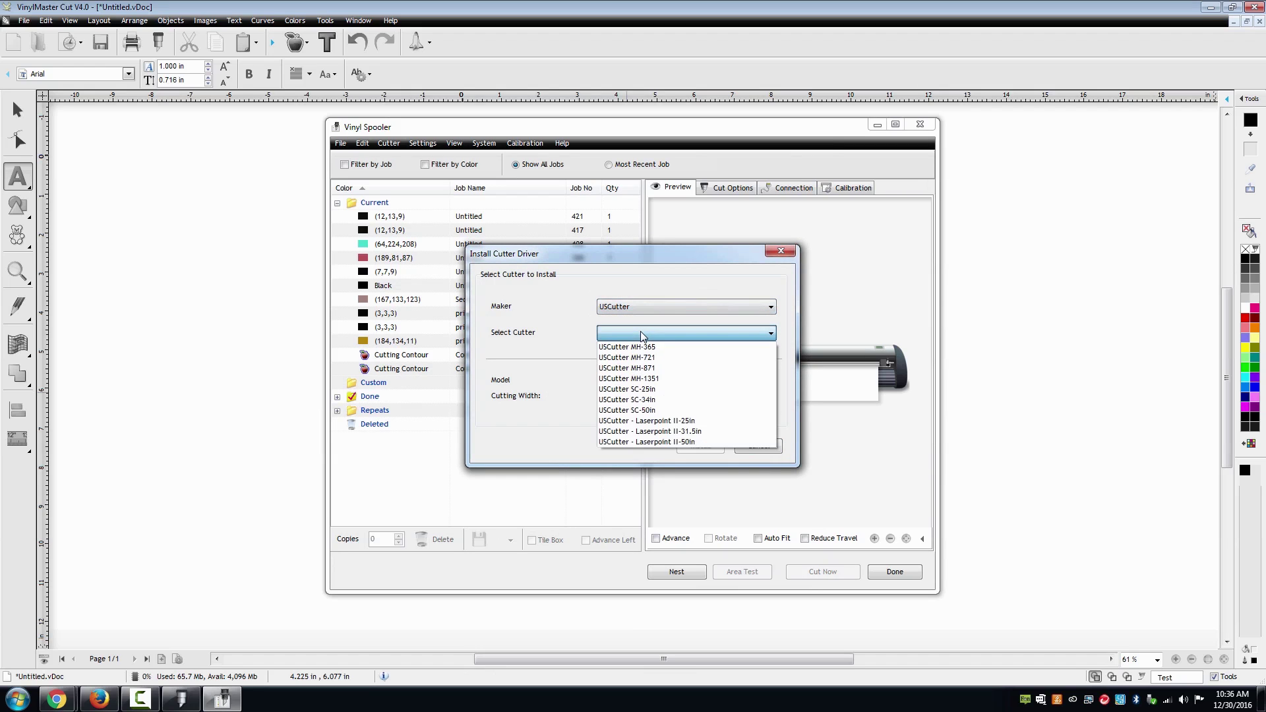
{"action": "left_click", "coordinate": [665, 357]}
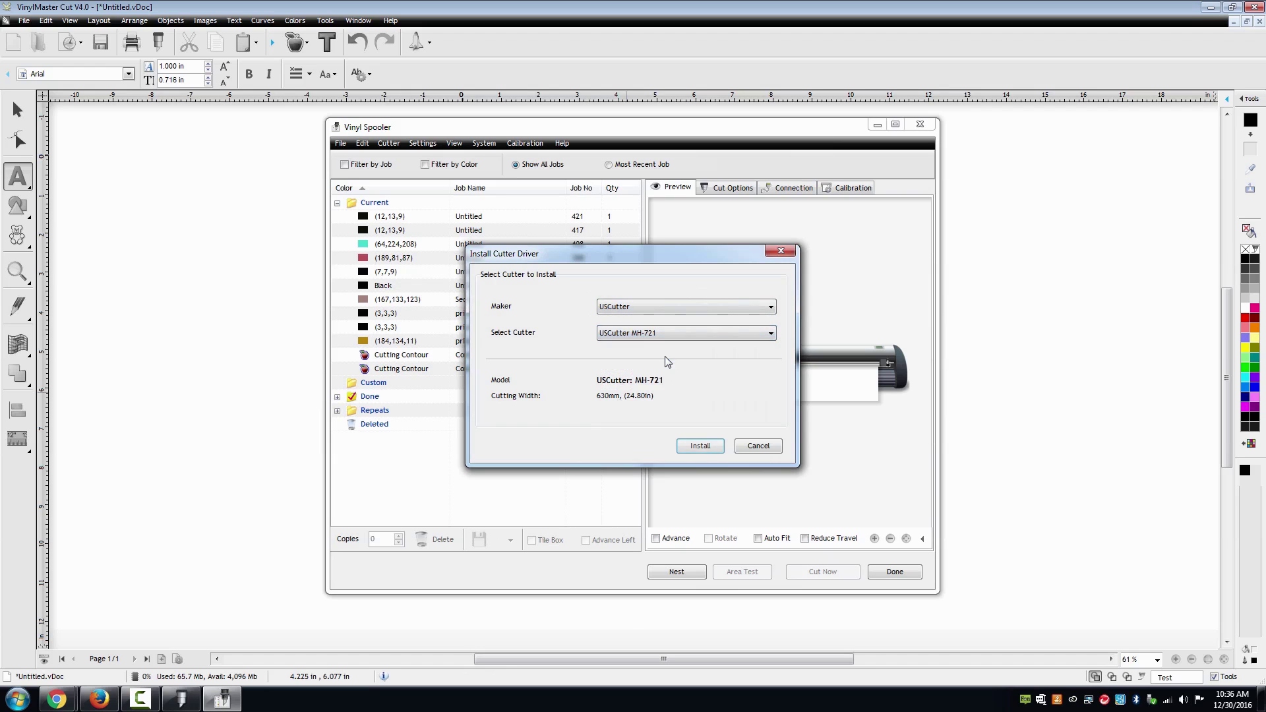
{"action": "left_click", "coordinate": [692, 448]}
- Connect the MH-721 through the vid_7447 Direct USB port entry and close the Vinyl Spooler
{"action": "left_click", "coordinate": [701, 396]}
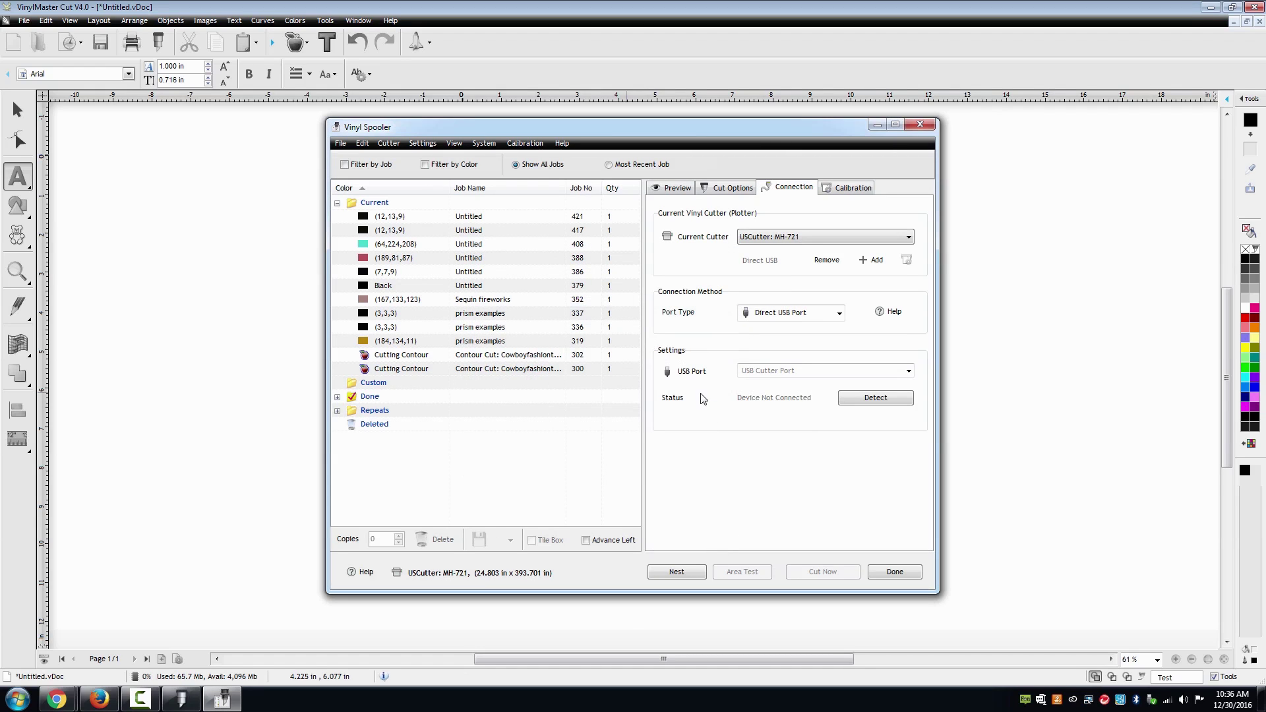
{"action": "left_click", "coordinate": [800, 372]}
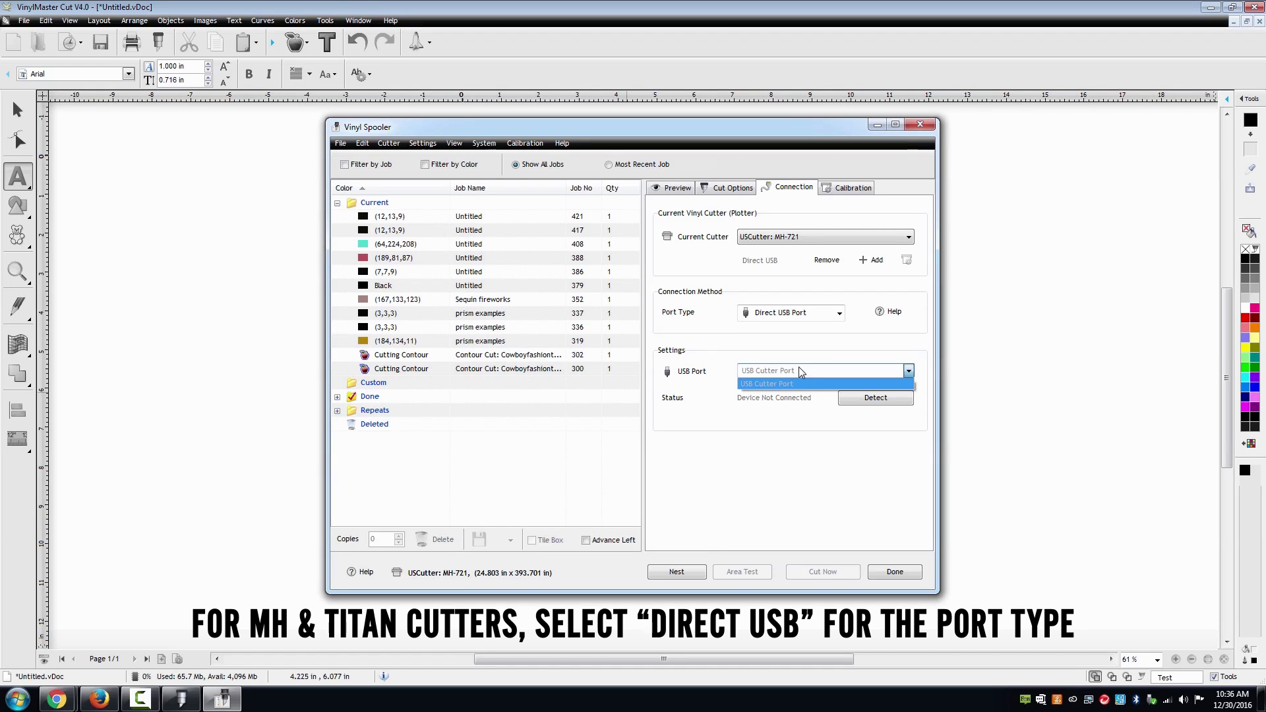
{"action": "left_click", "coordinate": [801, 372]}
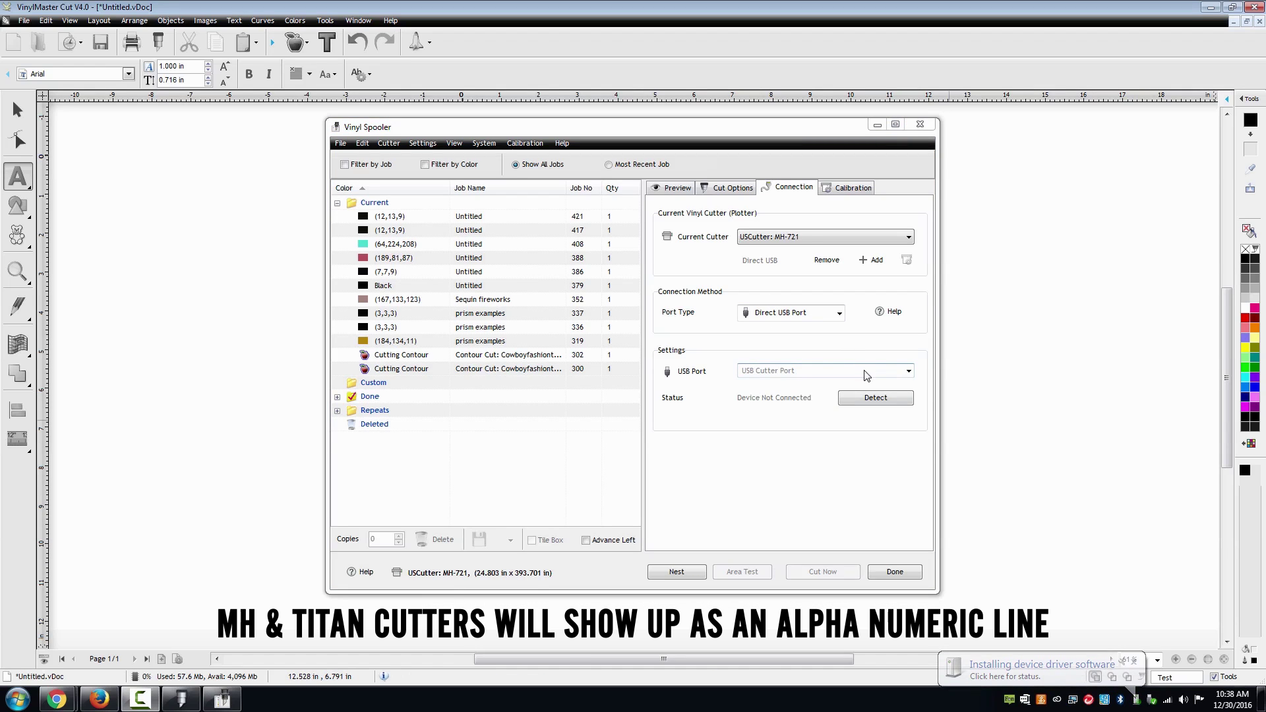
{"action": "left_click", "coordinate": [864, 373]}
{"action": "left_click", "coordinate": [865, 384]}
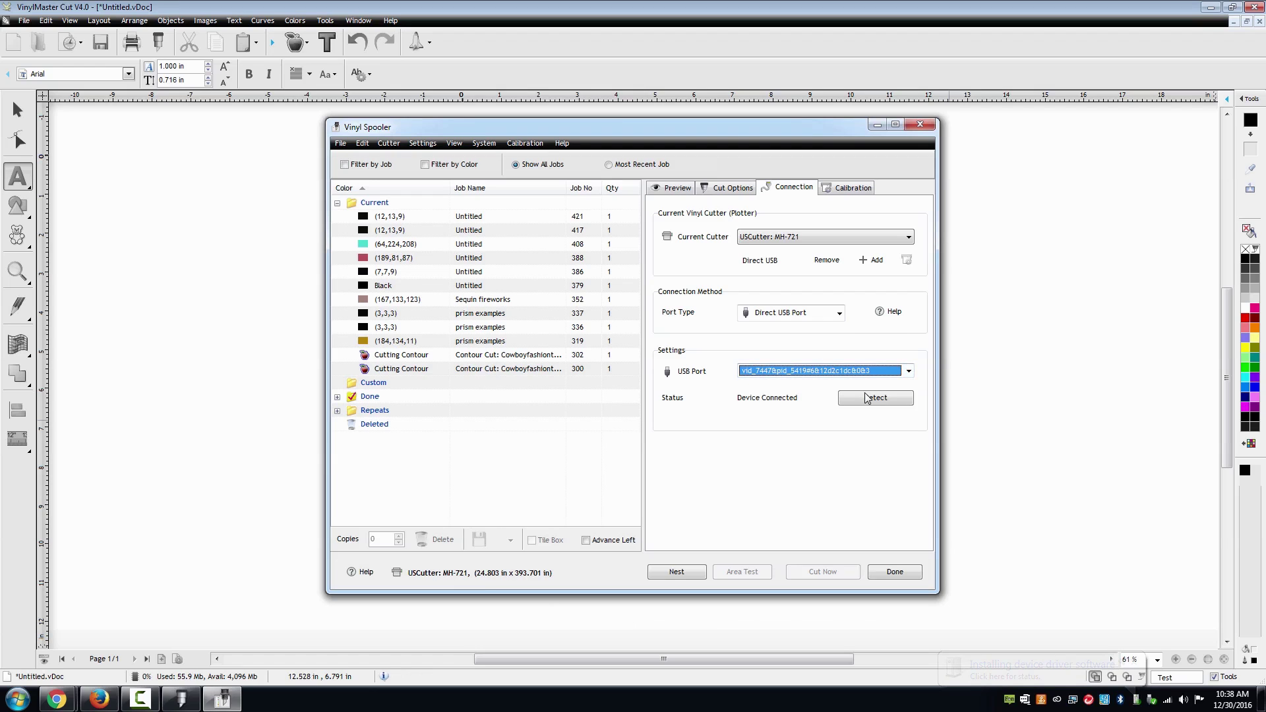
{"action": "left_click", "coordinate": [894, 572]}
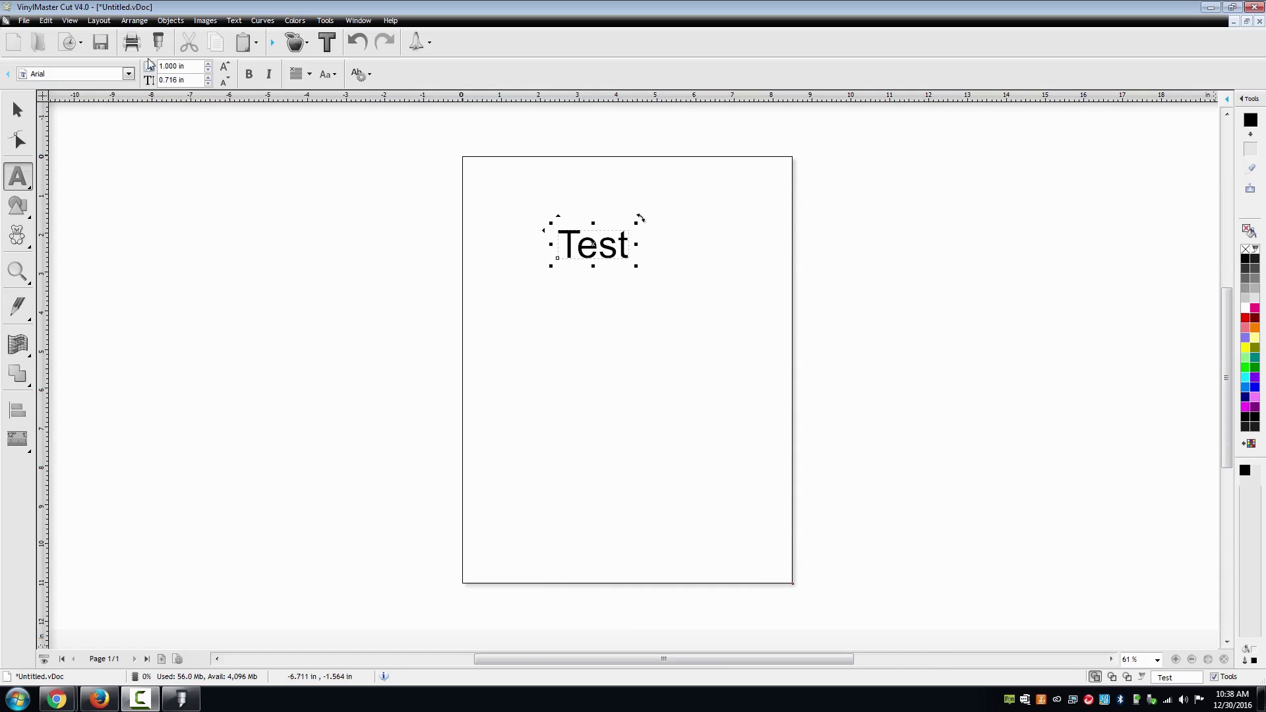
- Run an Area Test of 'Test' on the MH-721, then close the Vinyl Spooler and Send to be Cut
{"action": "left_click", "coordinate": [158, 42]}
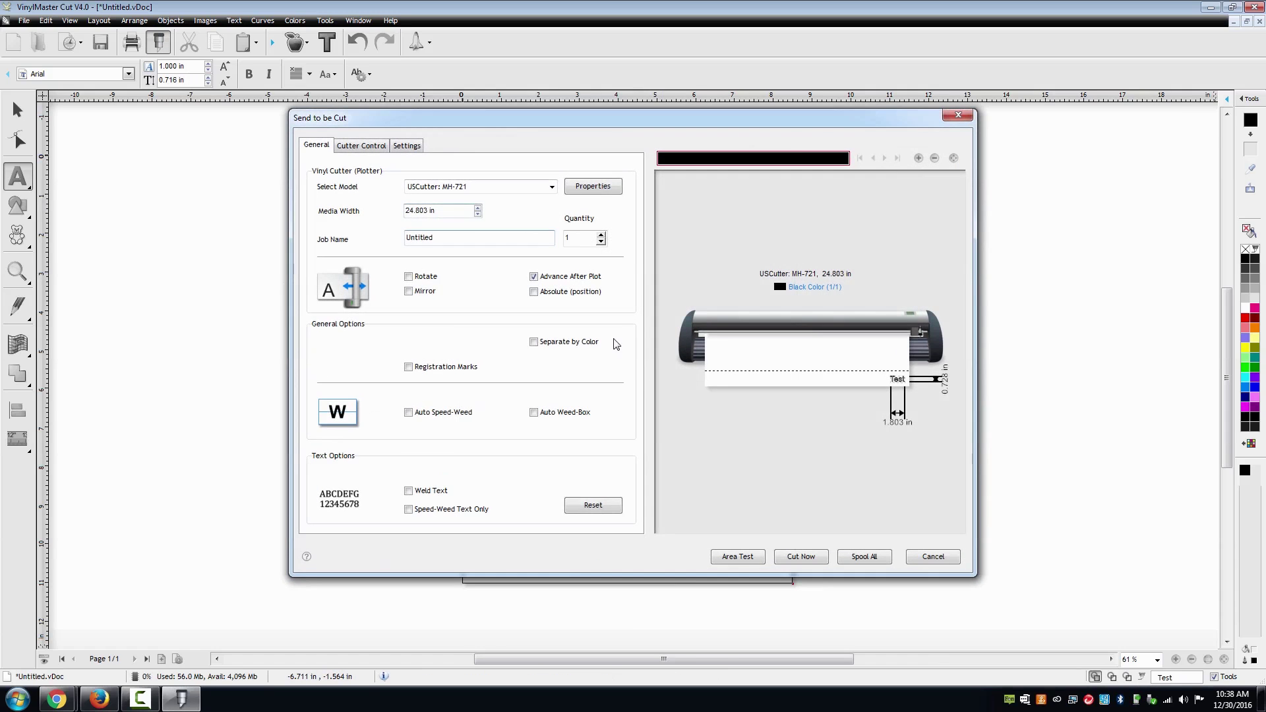
{"action": "left_click", "coordinate": [761, 555]}
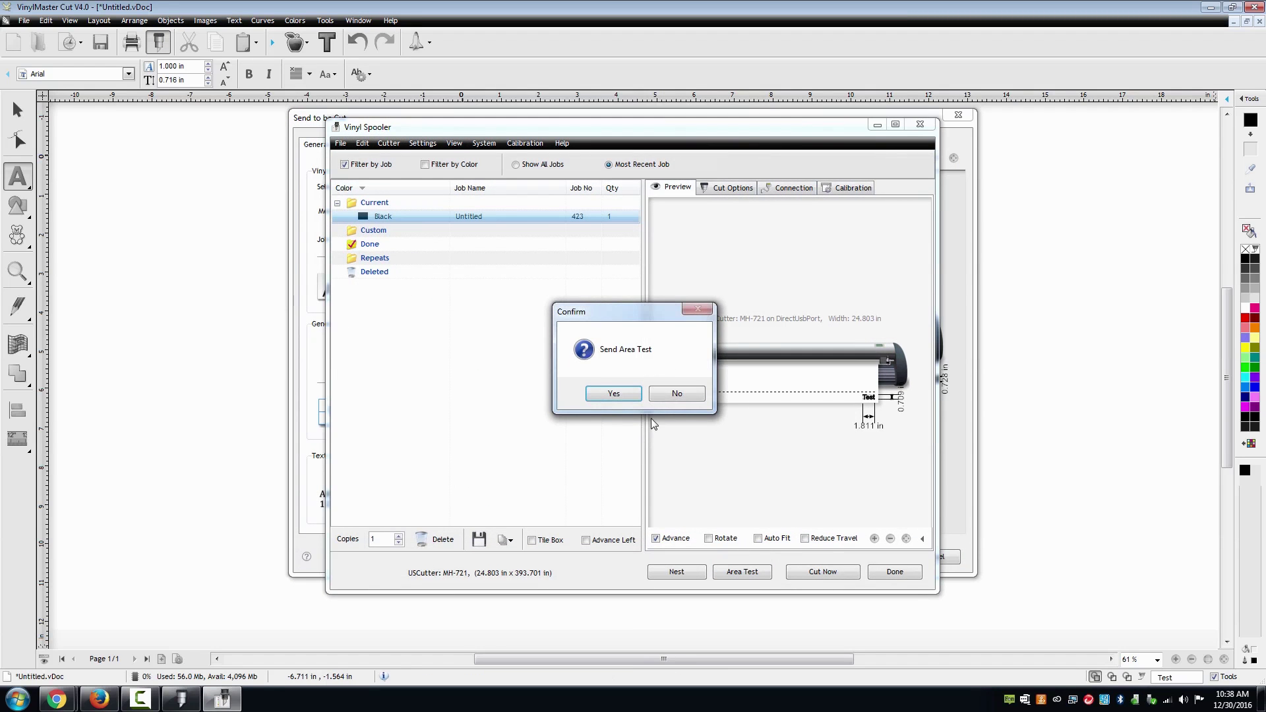
{"action": "left_click", "coordinate": [625, 390]}
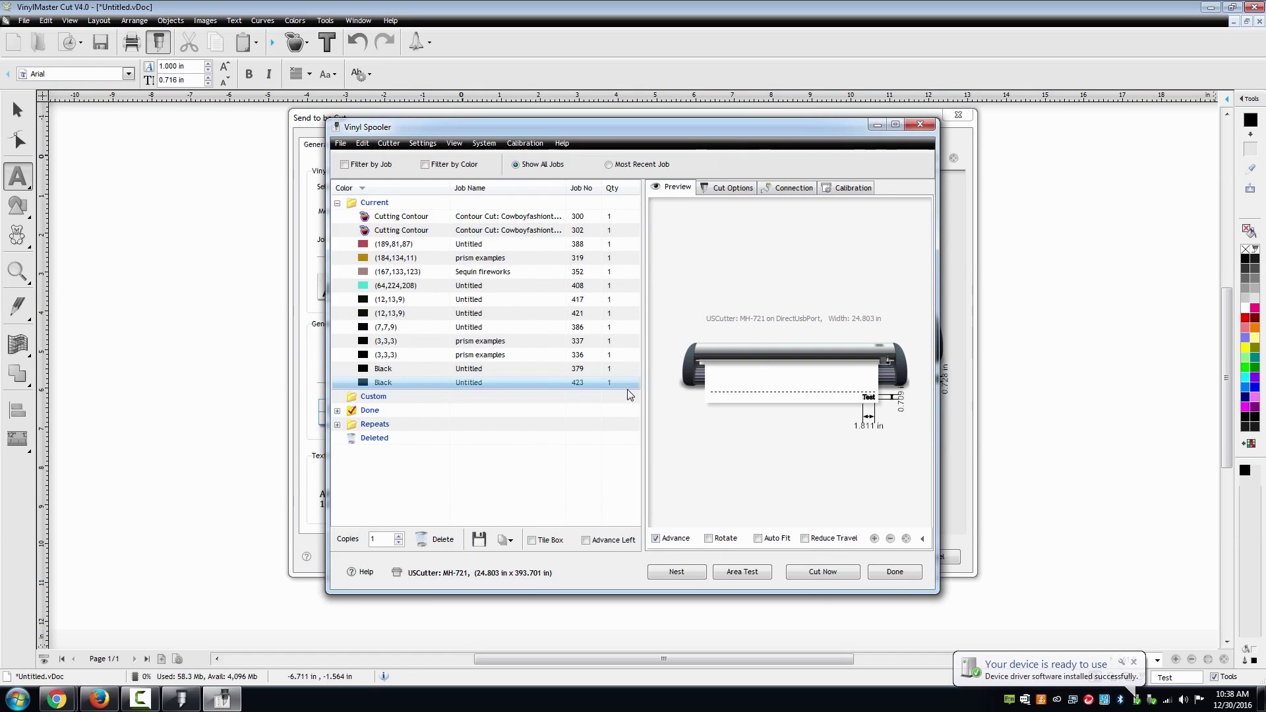
{"action": "left_click", "coordinate": [889, 576]}
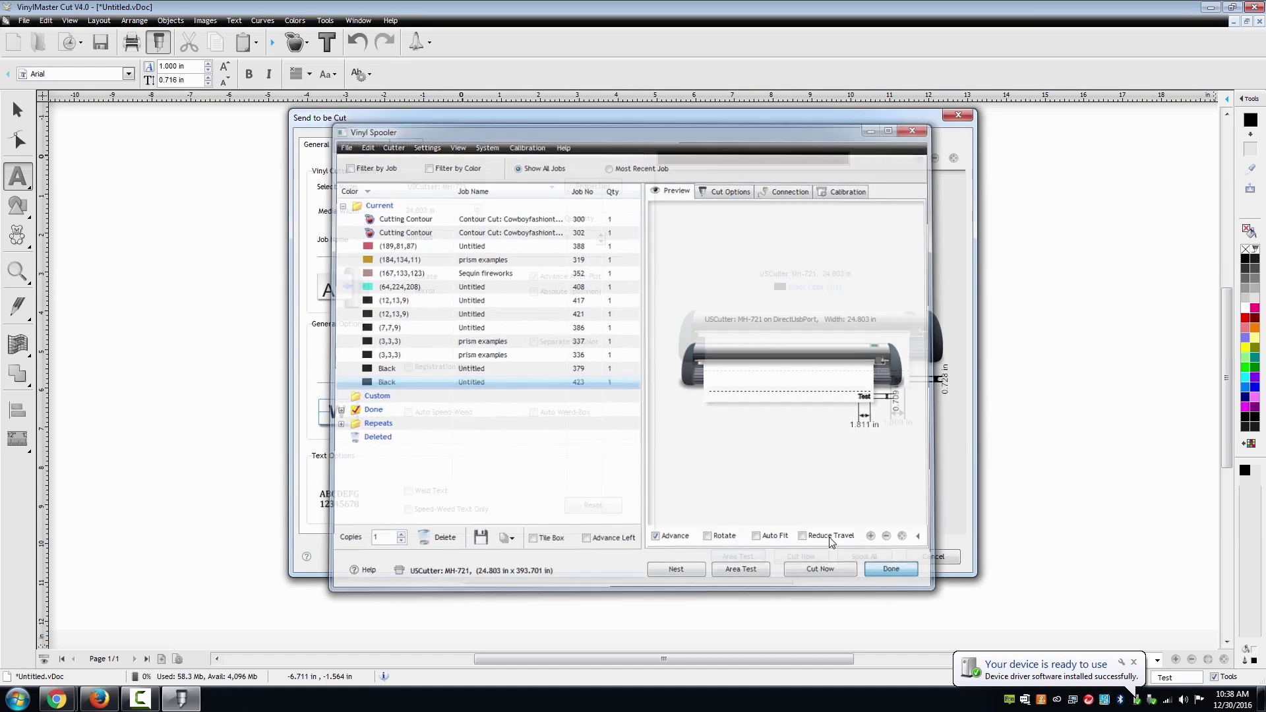
{"action": "left_click", "coordinate": [968, 119]}
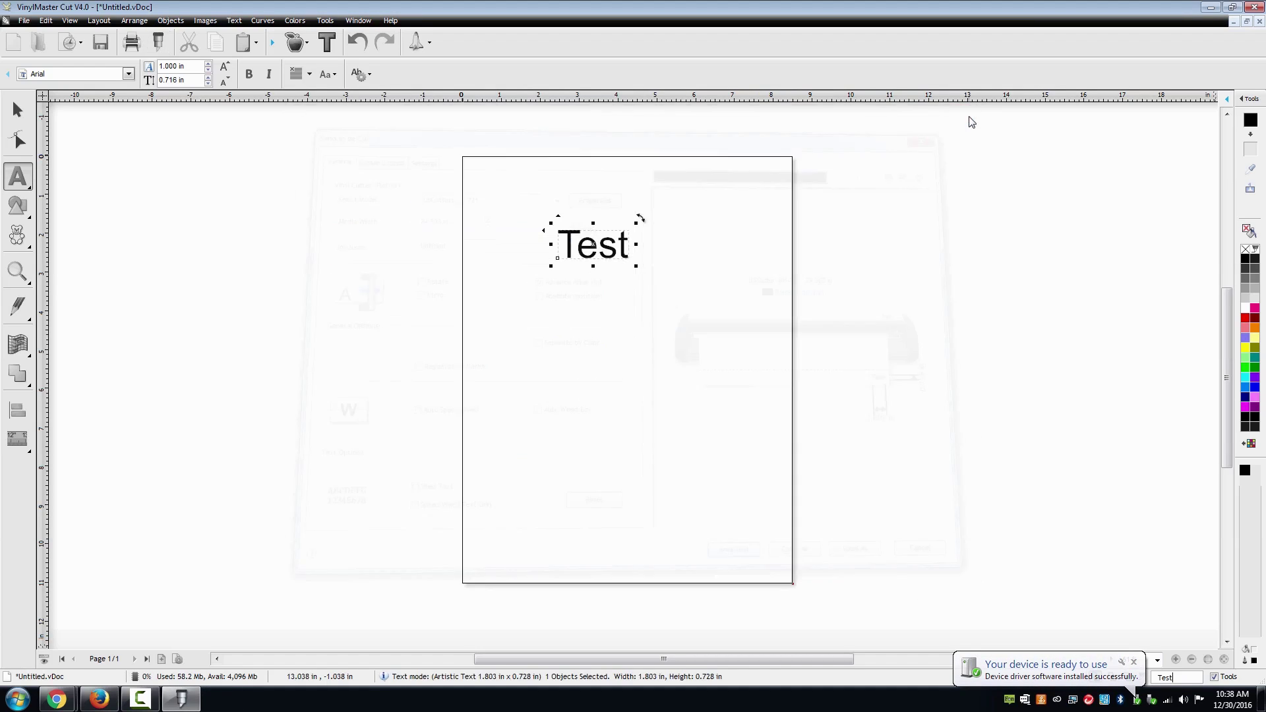